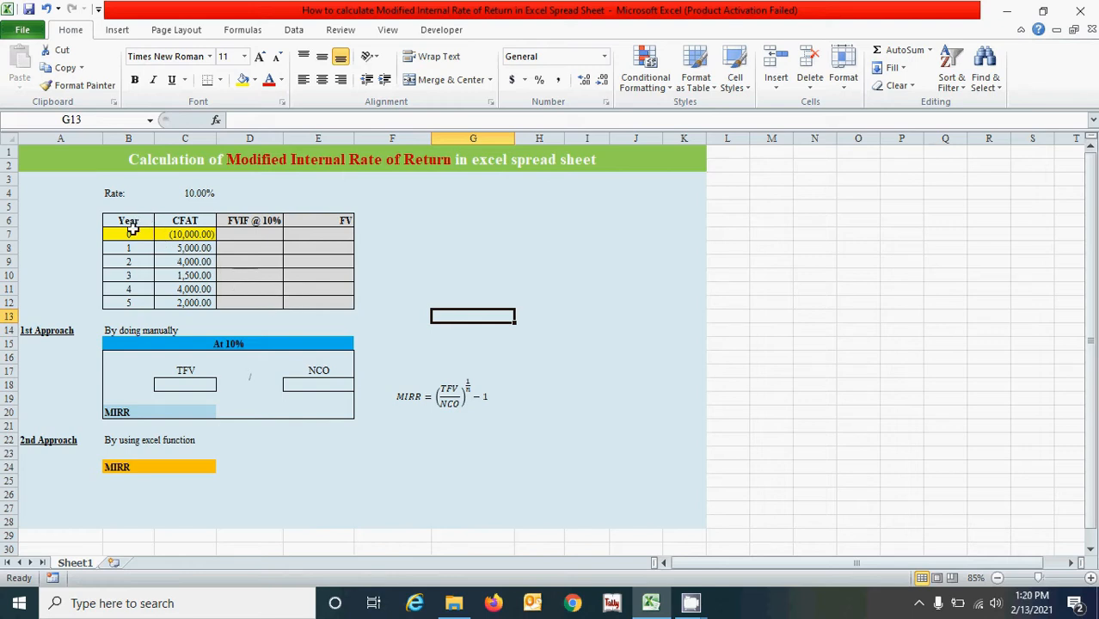
Examine the rate, the yearly cash flow table and the sections for the manual and function-based MIRR approaches
drag(112, 193, 191, 296)
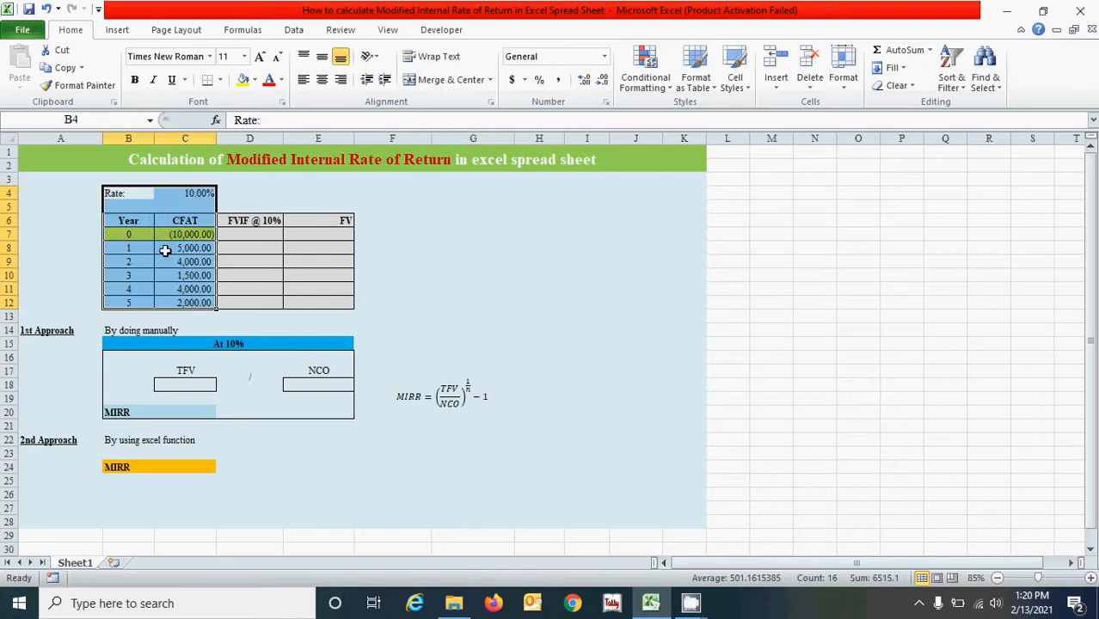
click(165, 250)
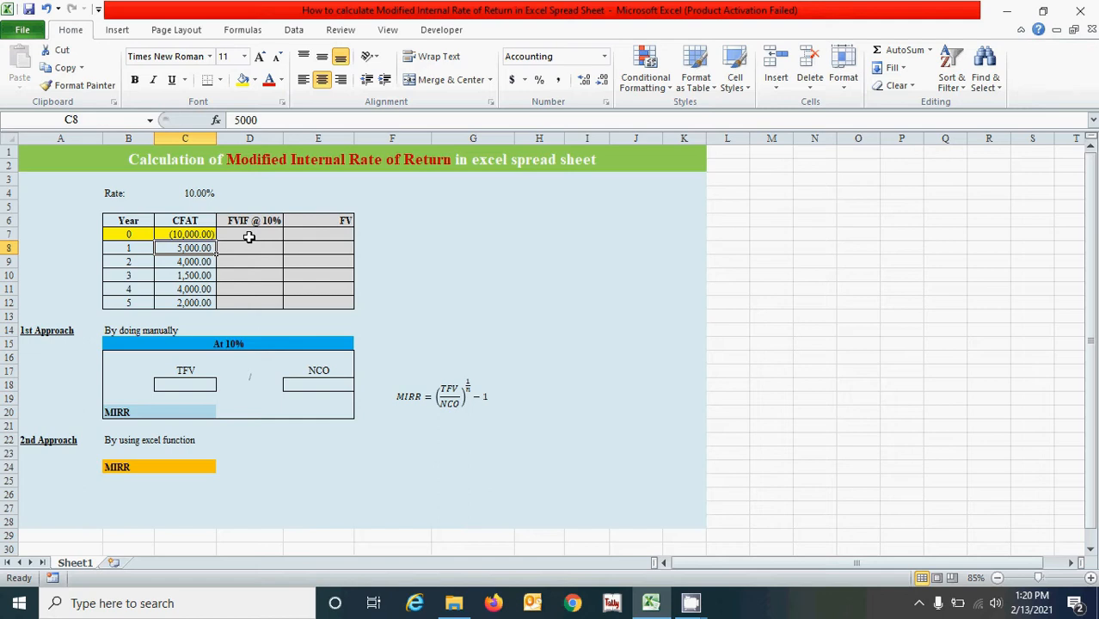
click(248, 237)
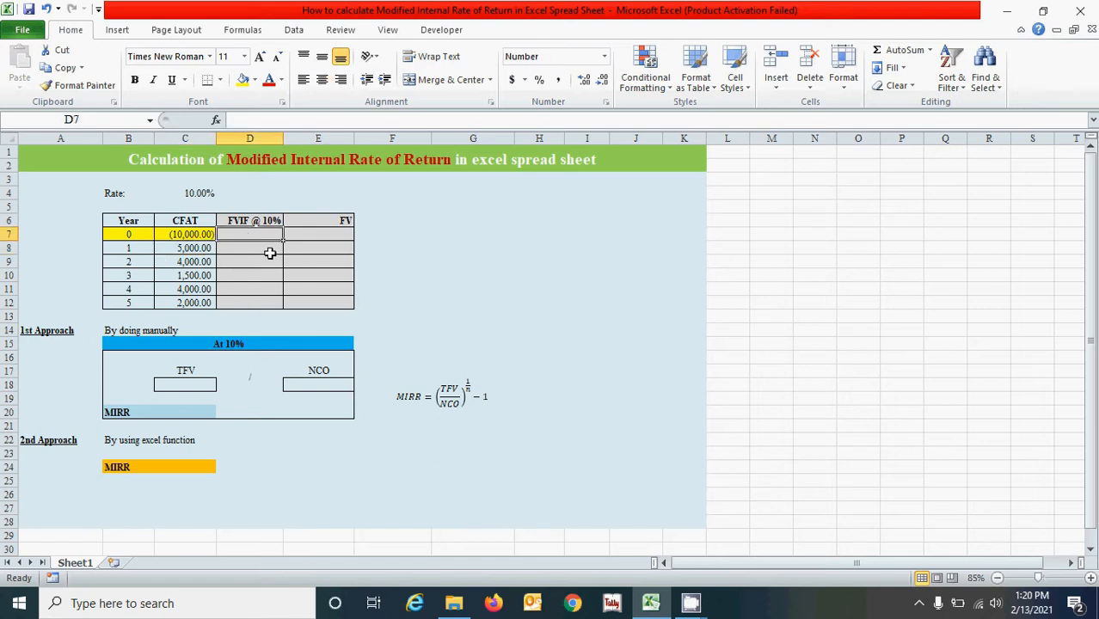
click(314, 246)
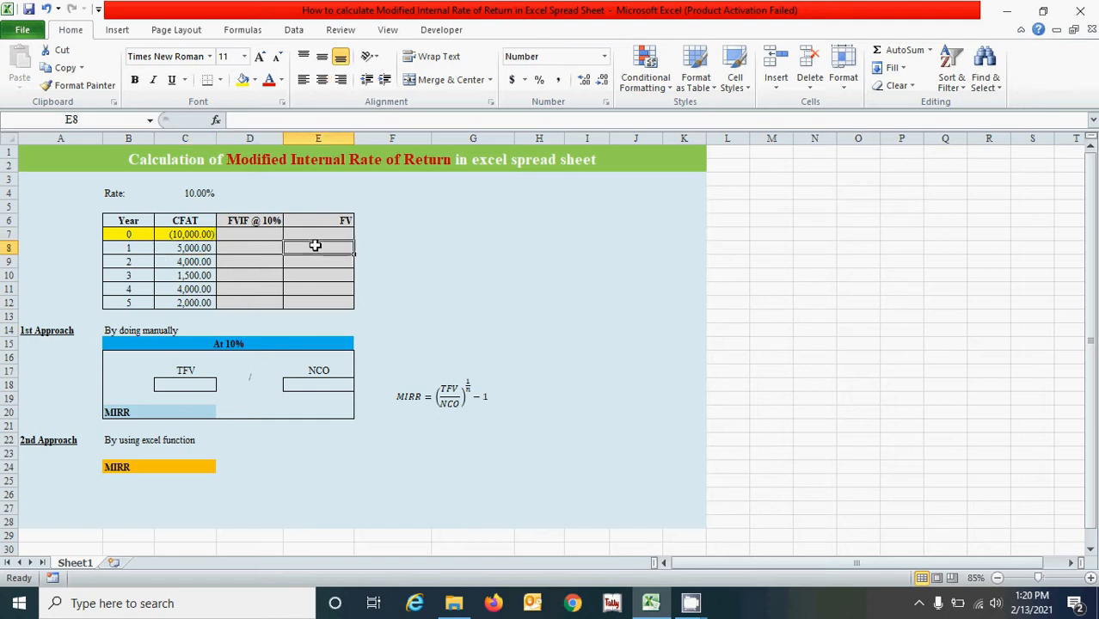
click(330, 272)
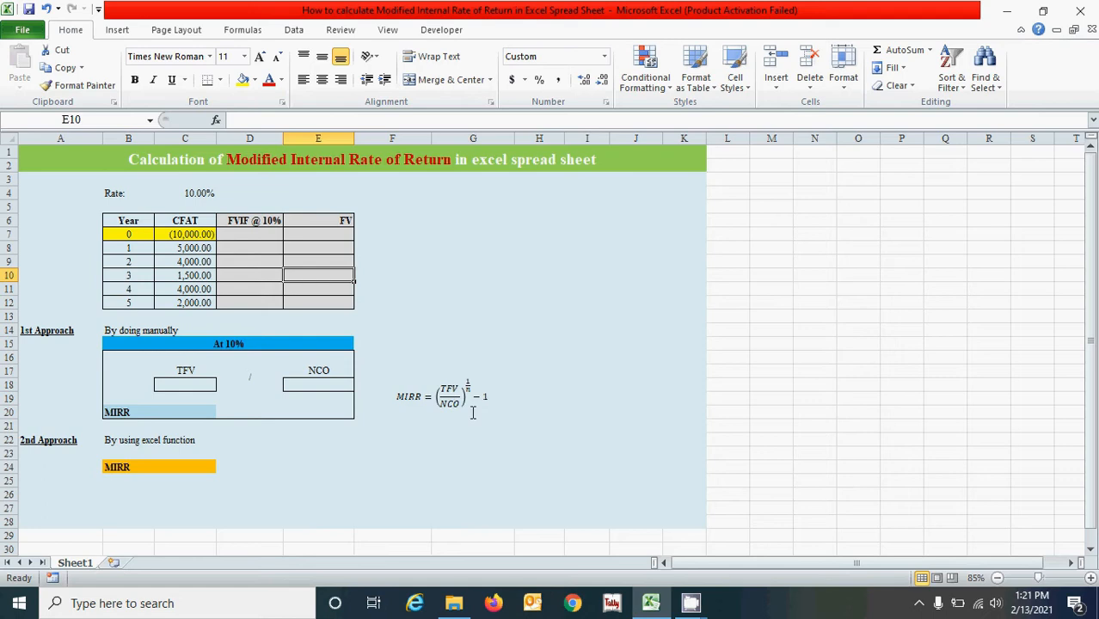
click(342, 427)
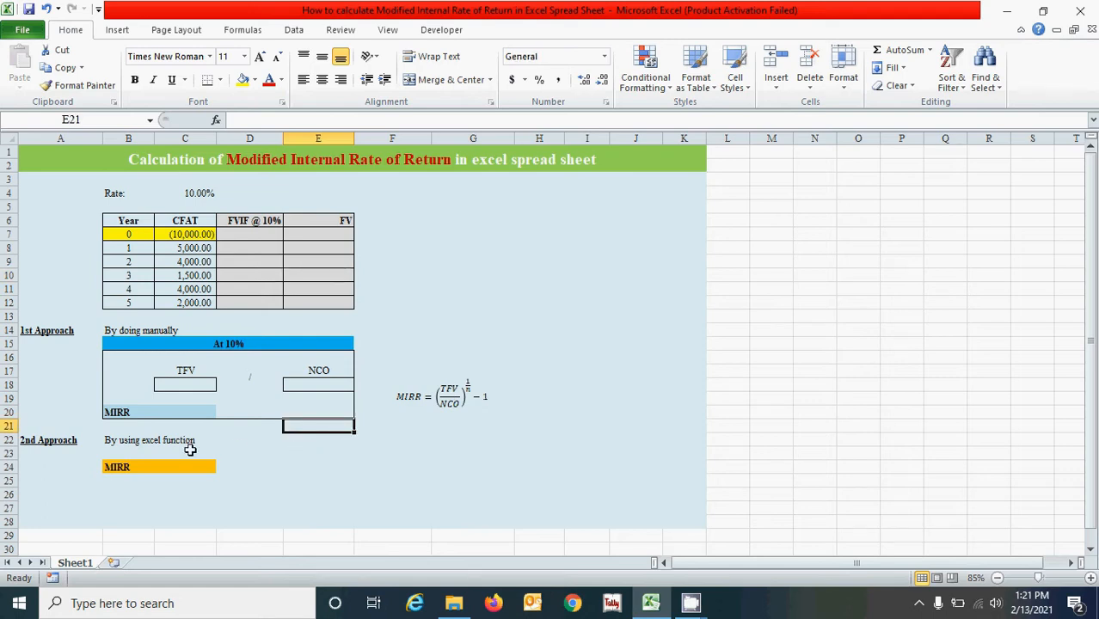
click(187, 468)
click(334, 467)
click(440, 344)
key(Up)
key(Up)
key(Up)
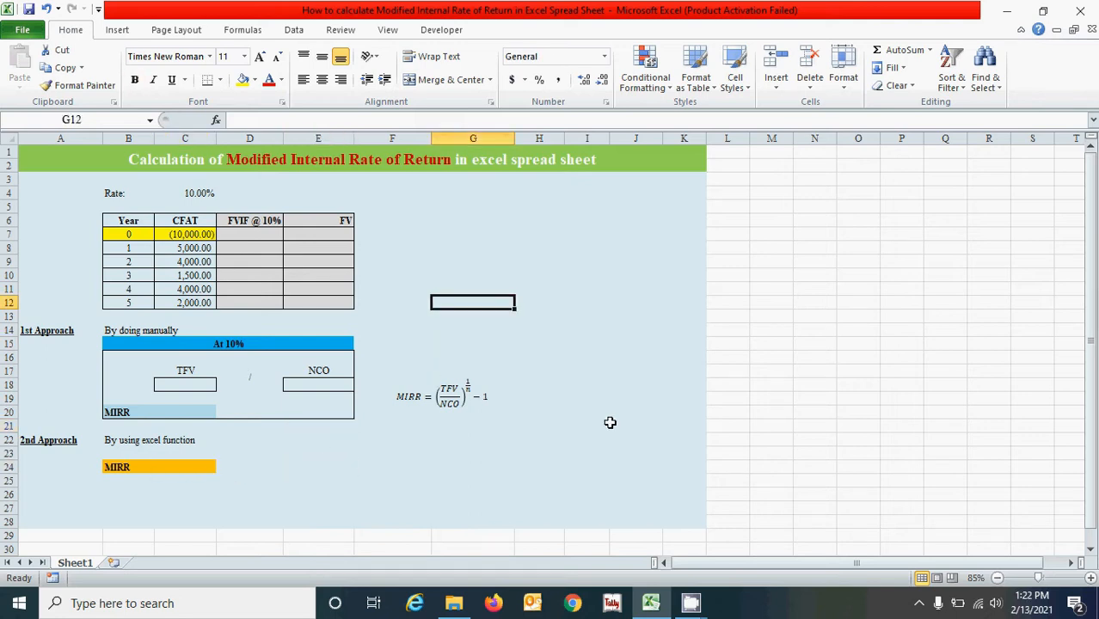
Calculate the year 0 FVIF in D7 with the formula =1*(1+$C$4)^B7
click(255, 239)
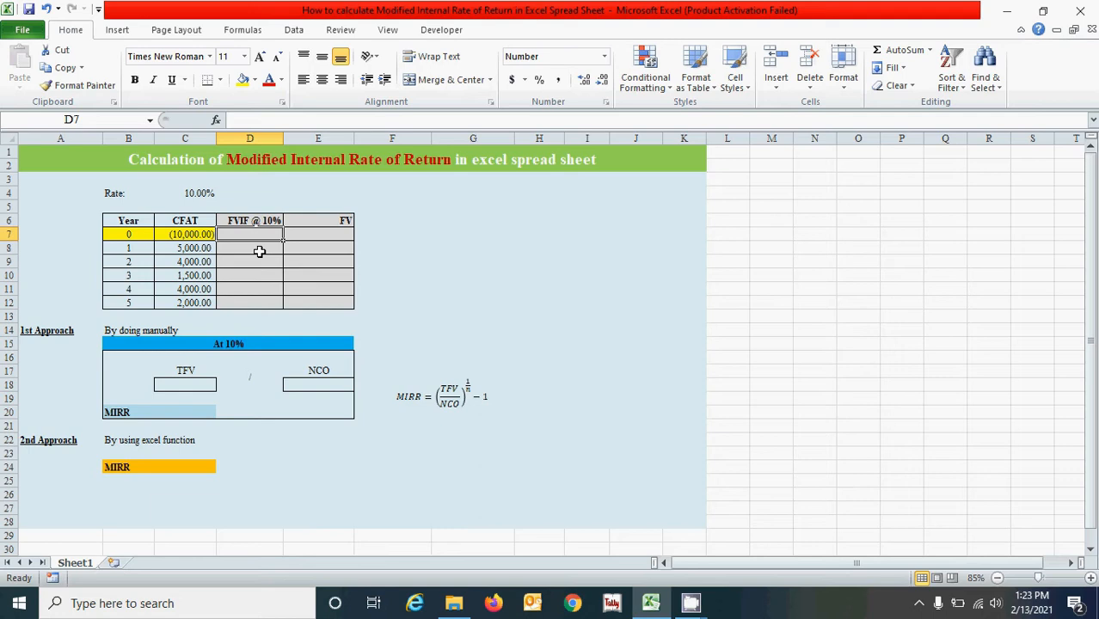
click(258, 249)
click(255, 235)
text(=)
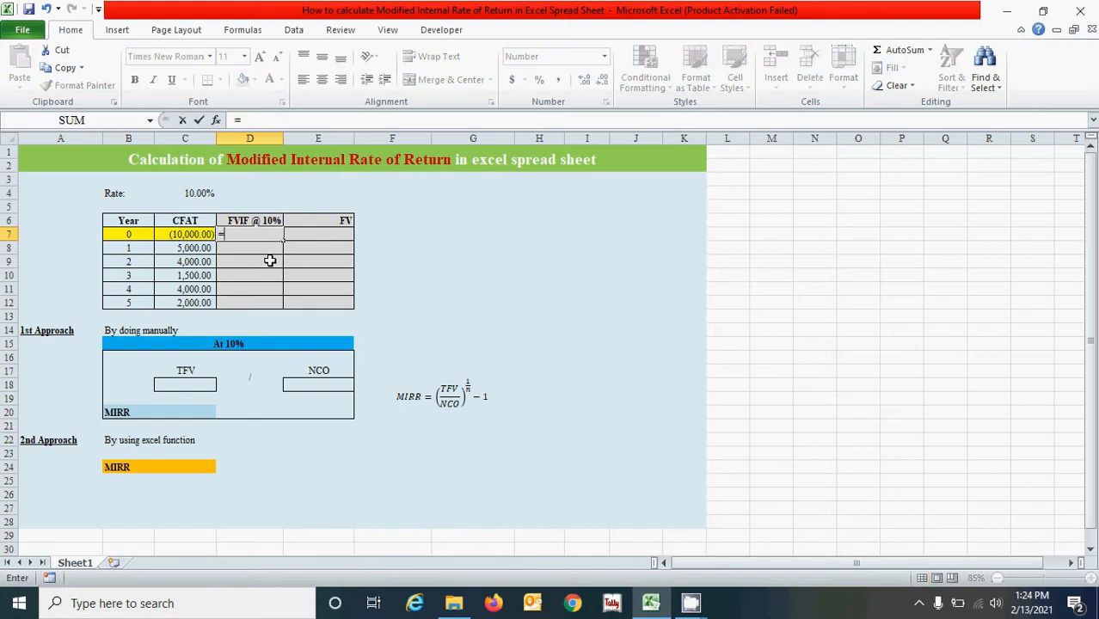
text(1*(1)
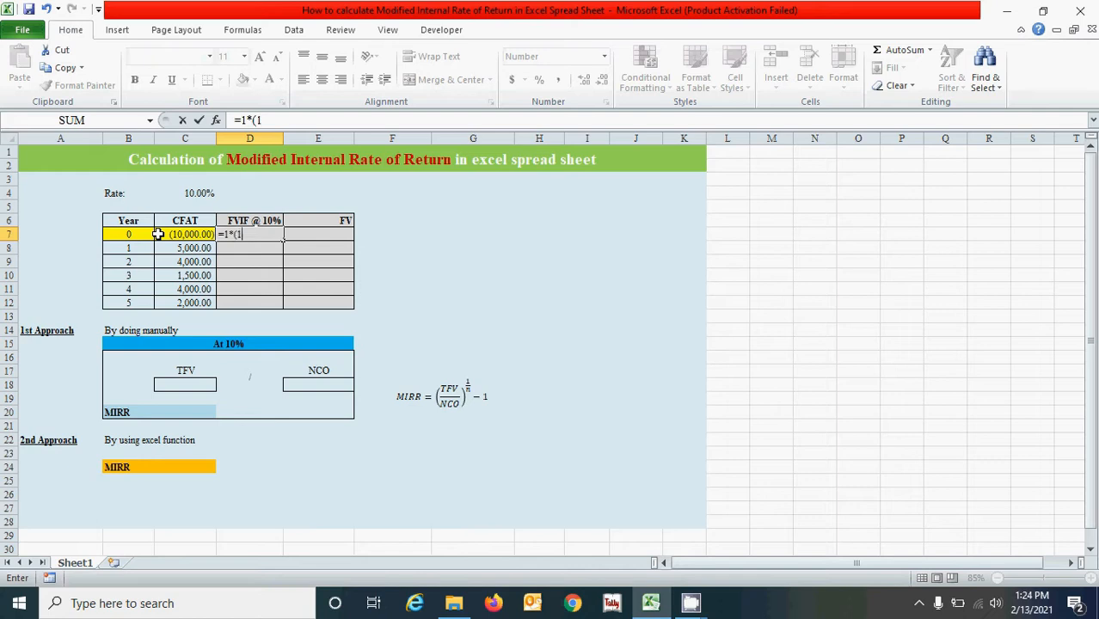
text(+)
click(185, 195)
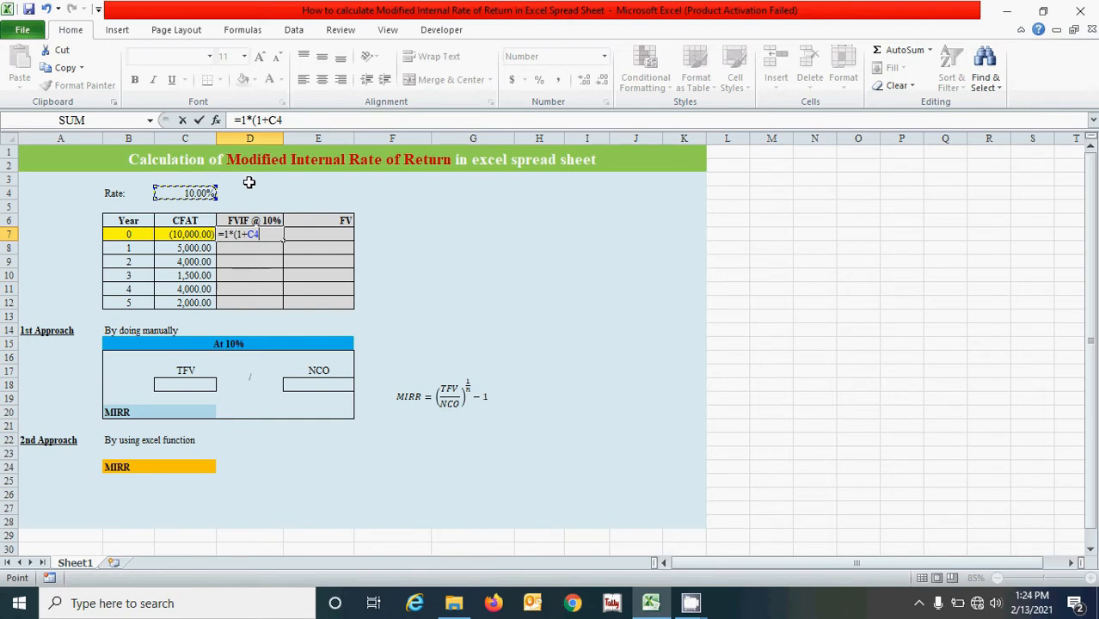
key(F4)
text())
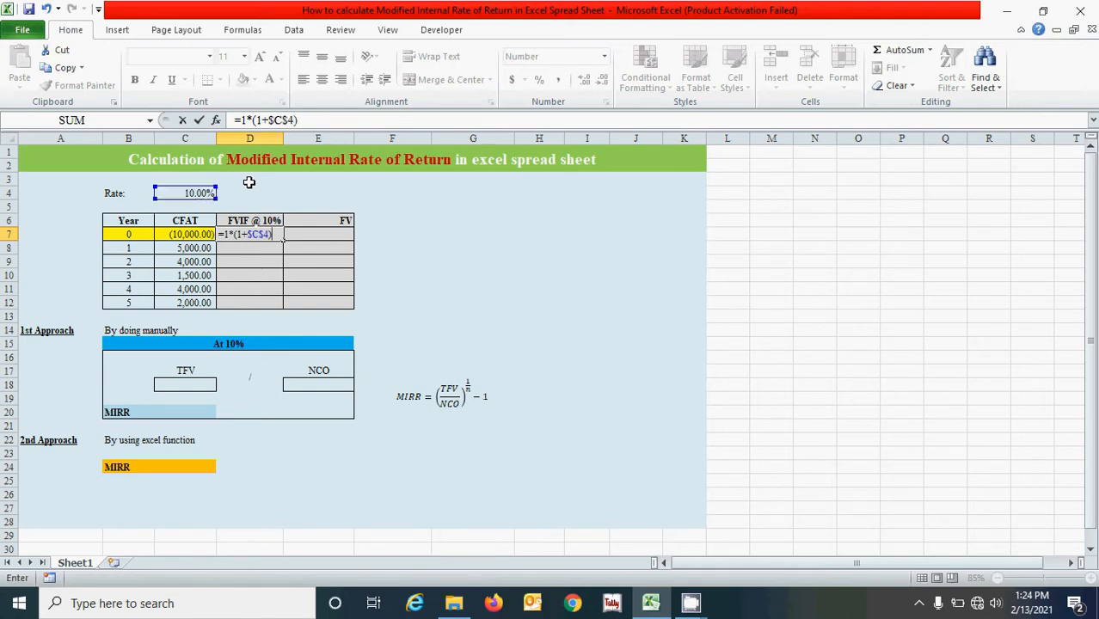
text(^)
click(117, 236)
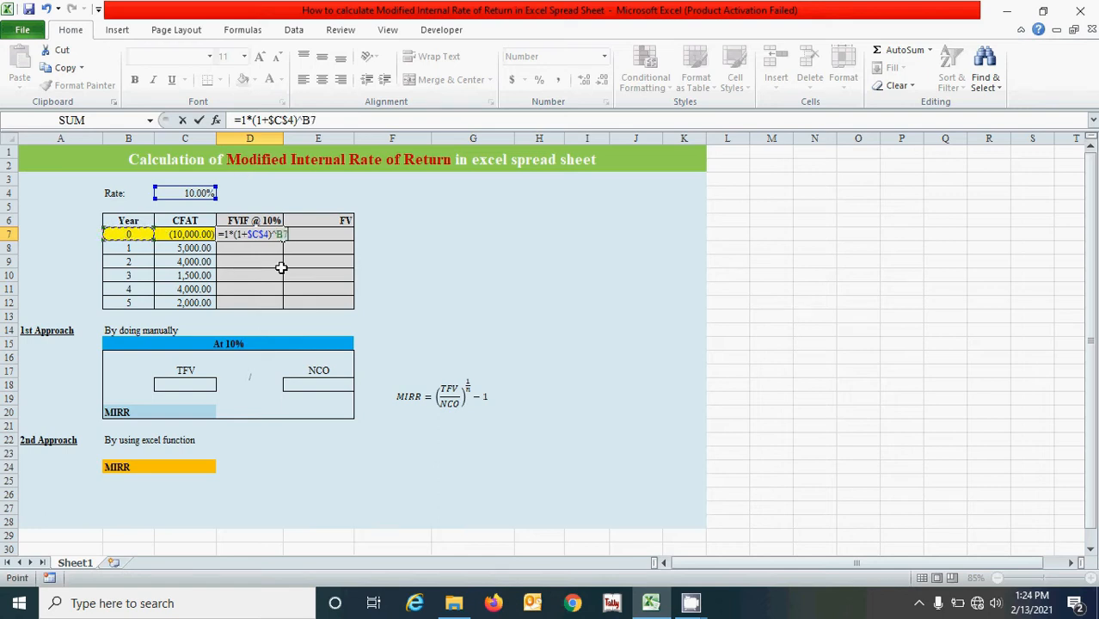
key(Return)
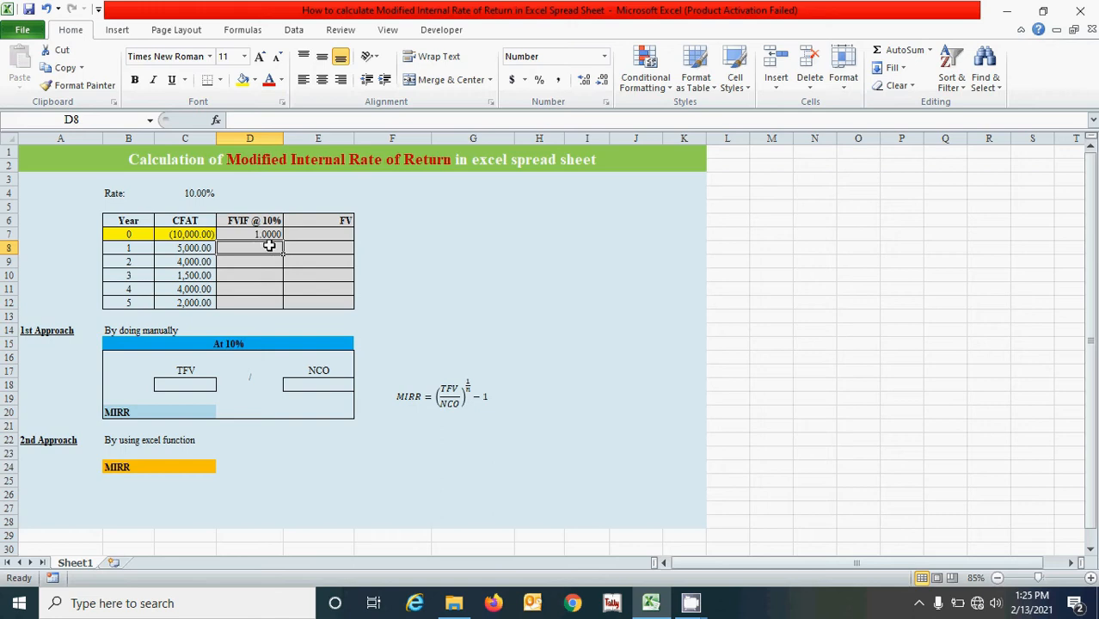
click(267, 236)
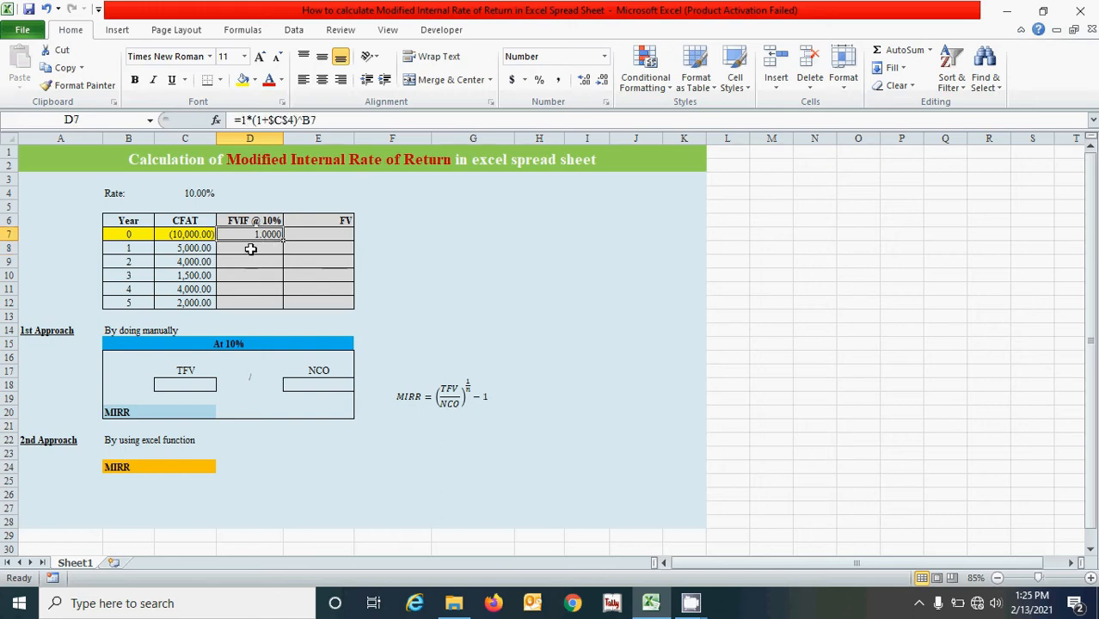
Calculate the year 1 FVIF in D8 with the formula =1*(1+$C$4)^(MAX($B$8:$B$12)-B8)
click(251, 249)
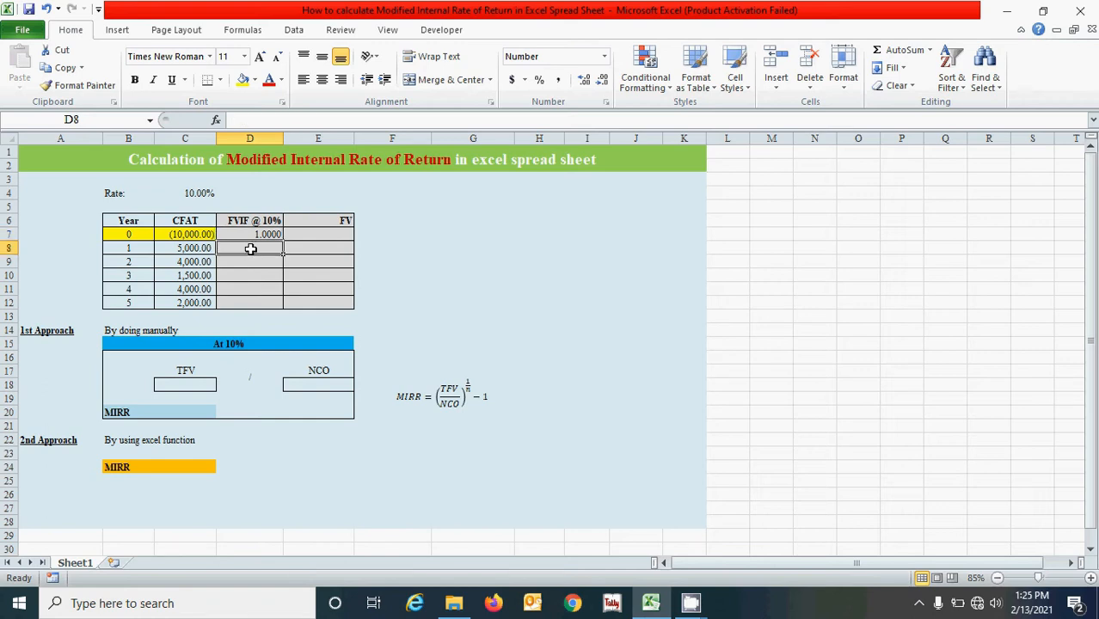
text(=)
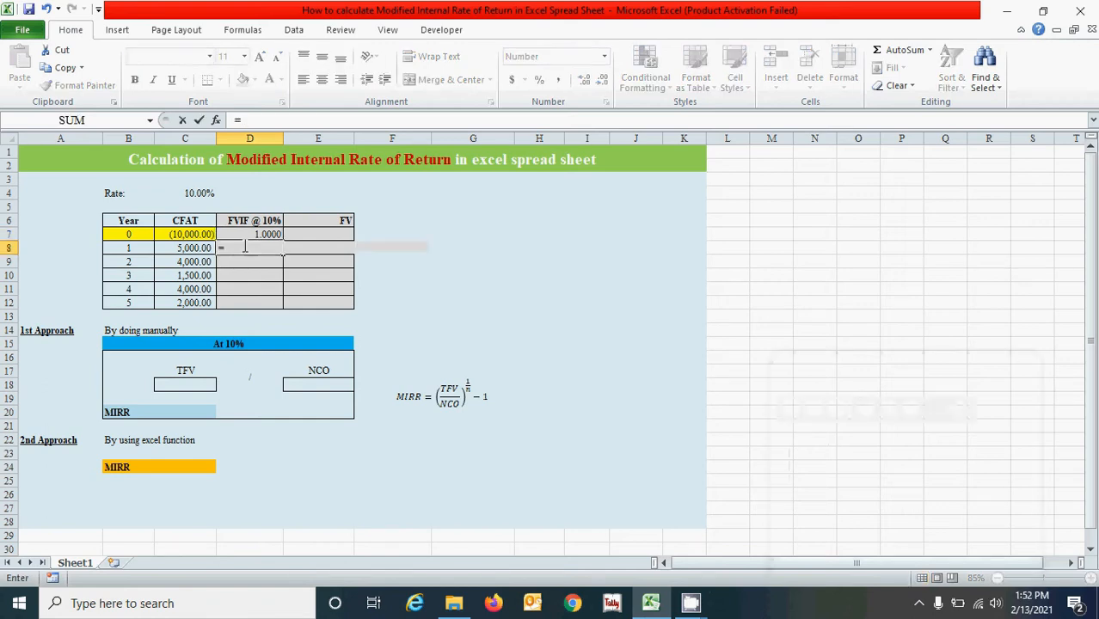
text(1*(1+)
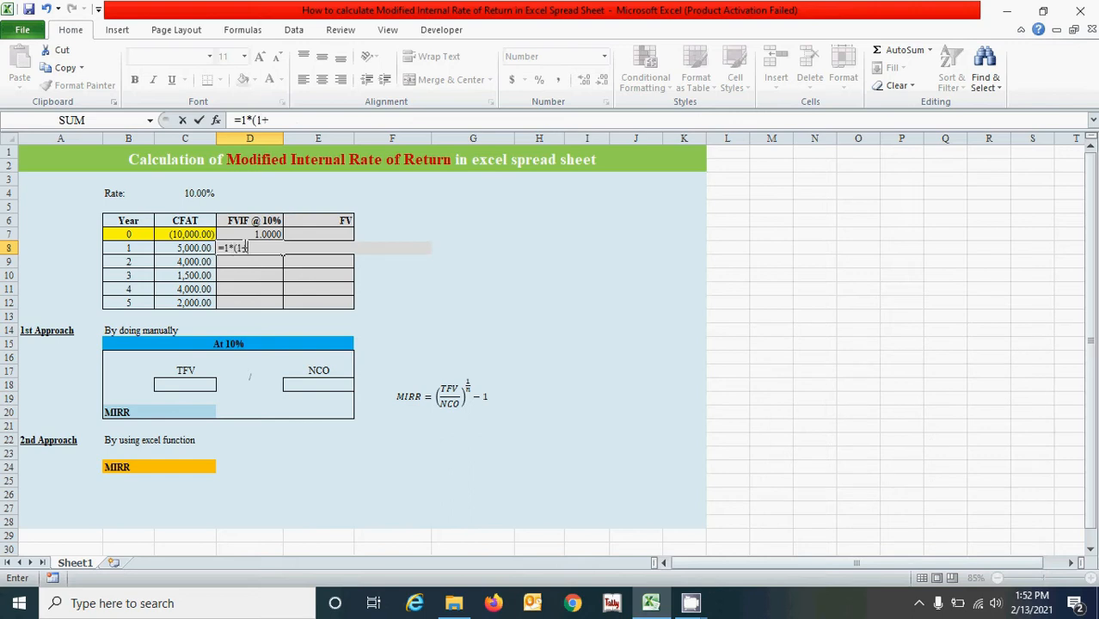
click(199, 195)
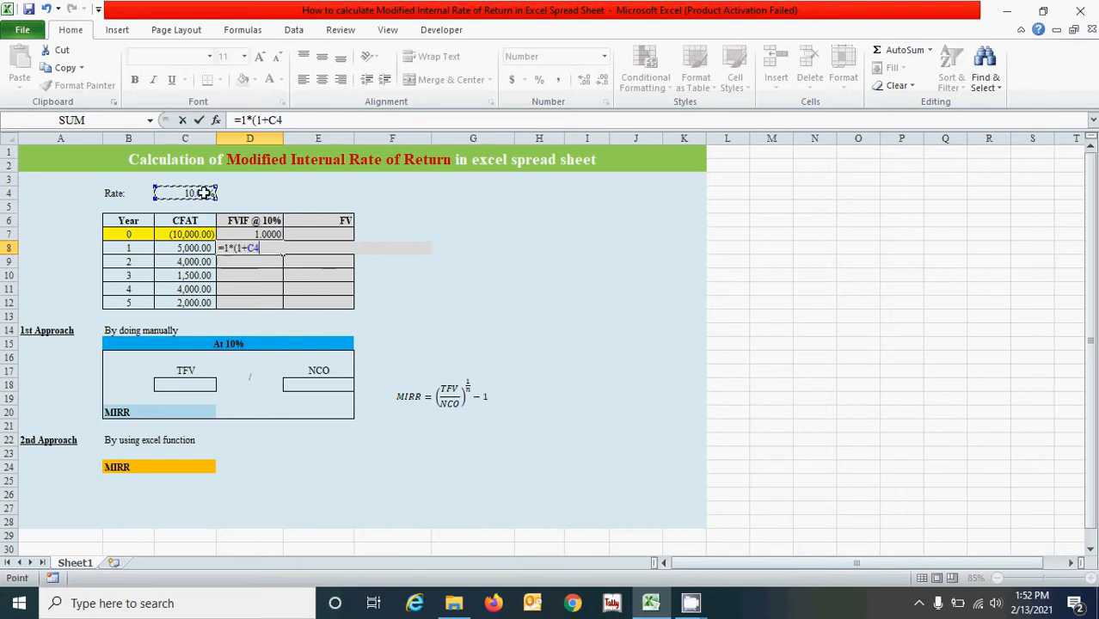
key(F4)
text()^)
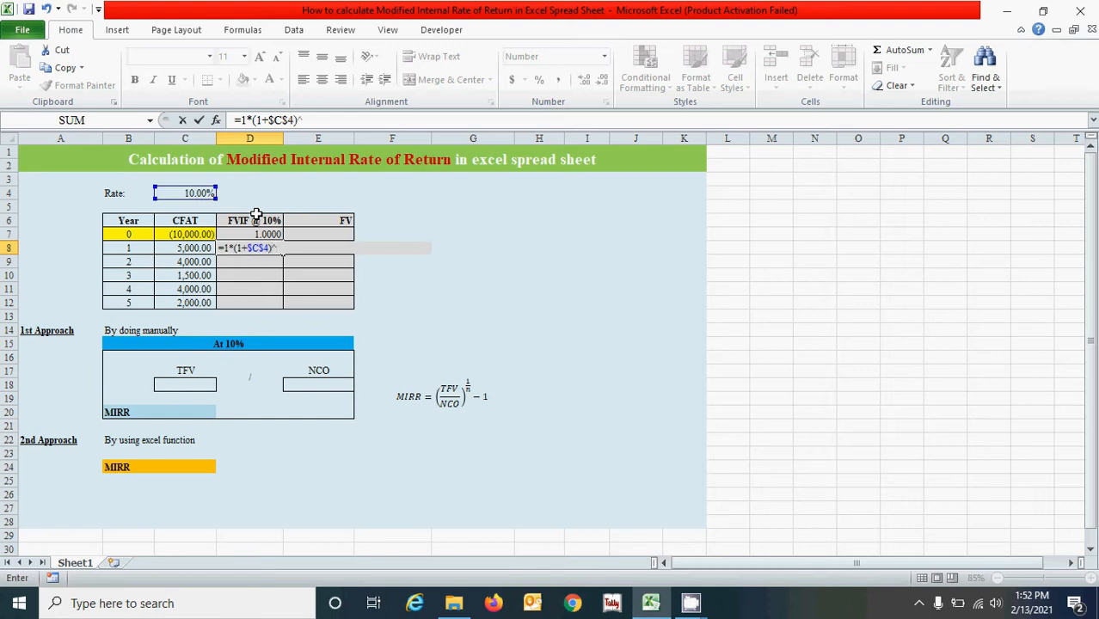
text((Max)
key(Tab)
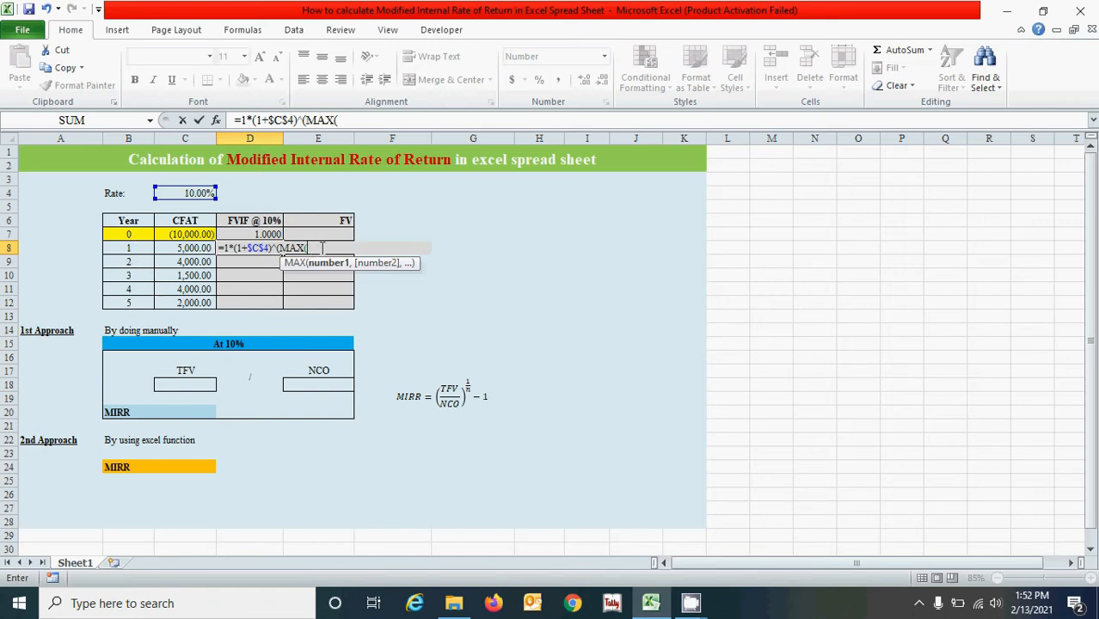
drag(140, 248, 135, 304)
key(F4)
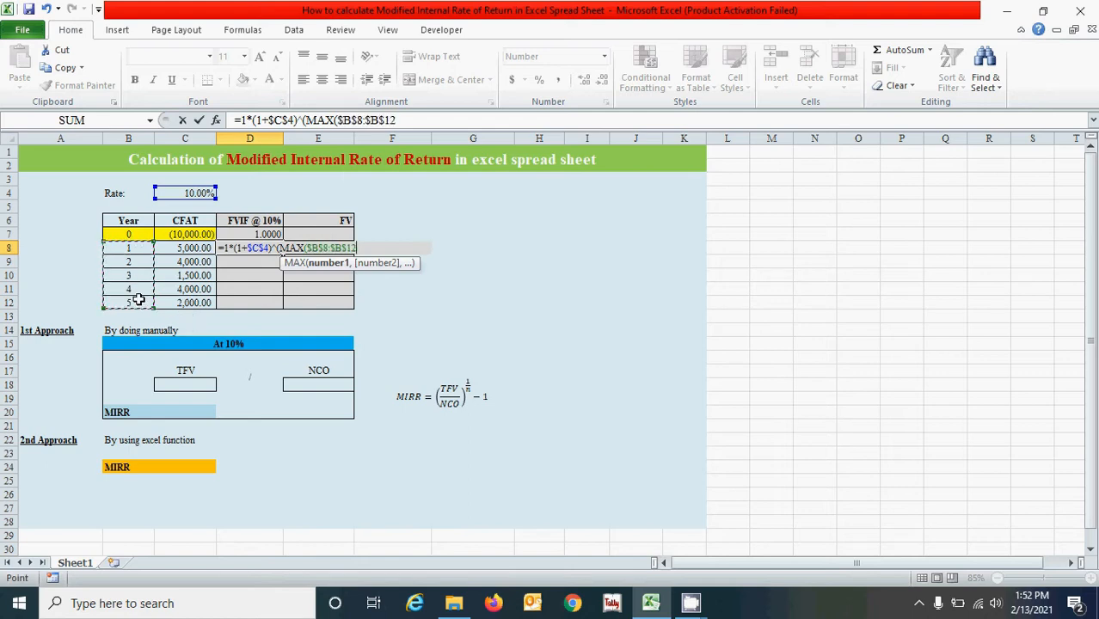
text())
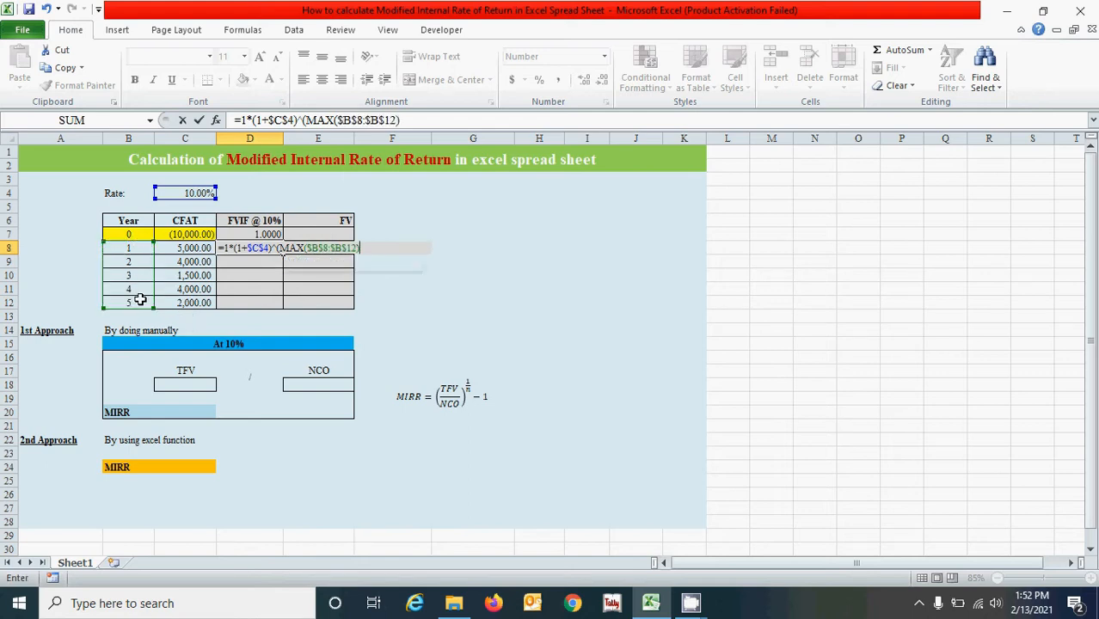
text(-)
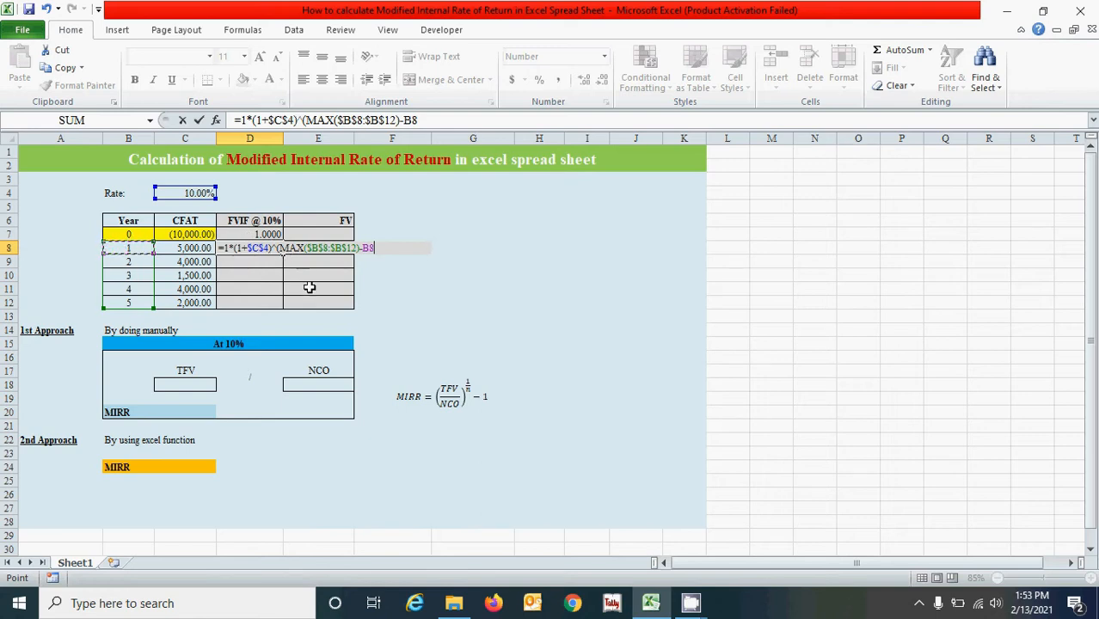
text())
key(Return)
Fill the year 1 FVIF formula from D8 down to D12
click(276, 249)
drag(282, 263, 287, 310)
click(345, 260)
Calculate the year 0 future value in E7 as cash flow times factor, =C7*D7
click(342, 234)
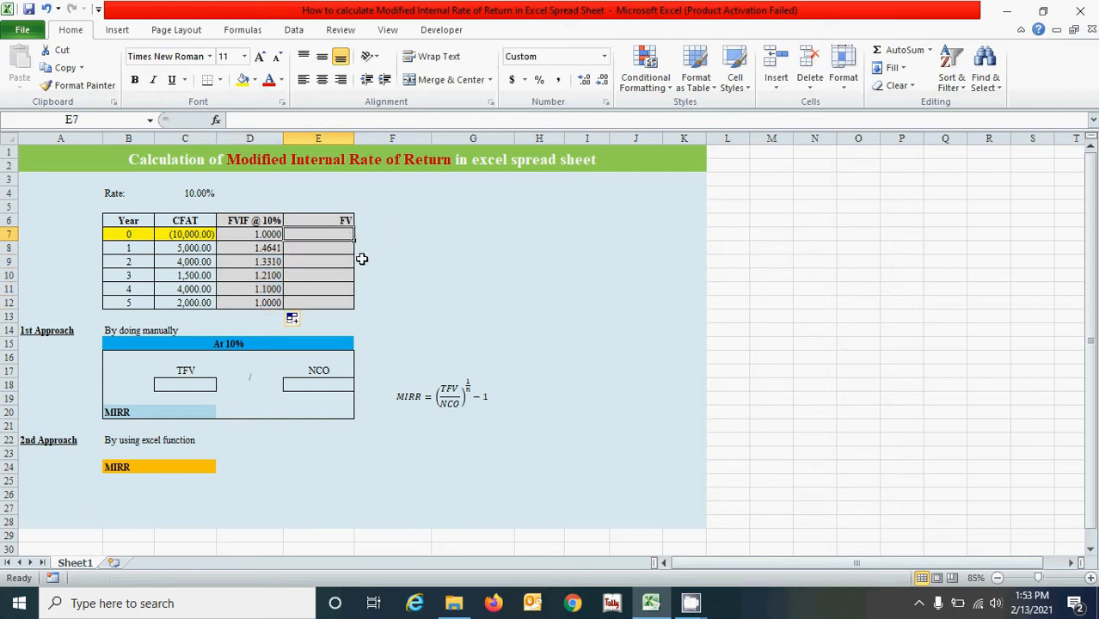
text(=)
click(190, 234)
text(*)
click(236, 236)
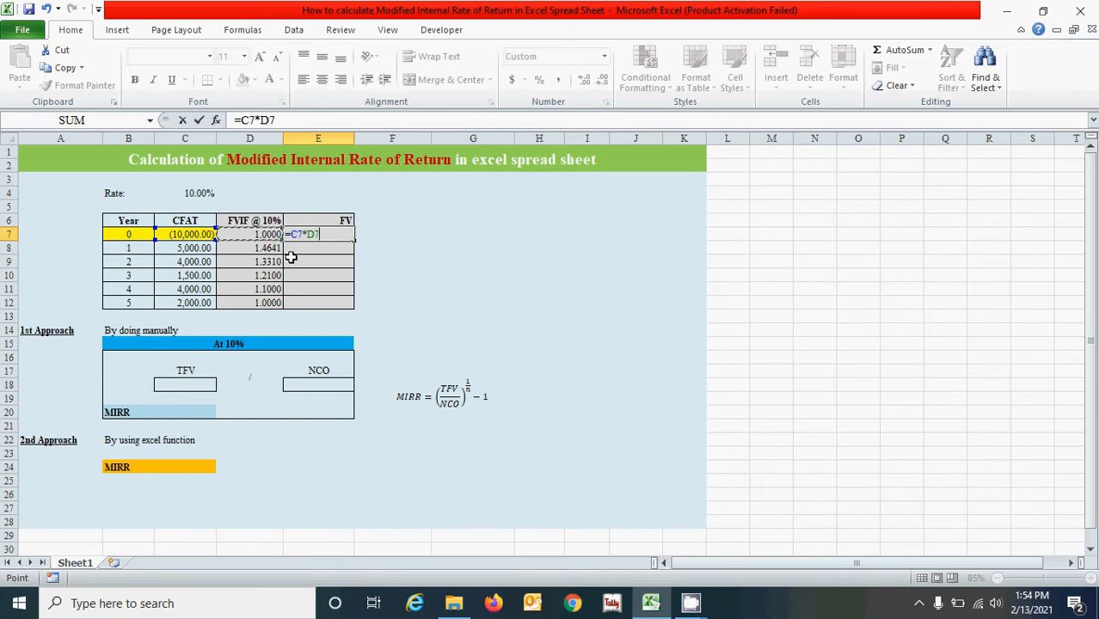
key(Return)
Fill the future value formula from E7 down to E12
click(331, 235)
drag(356, 241, 353, 309)
click(412, 261)
click(429, 291)
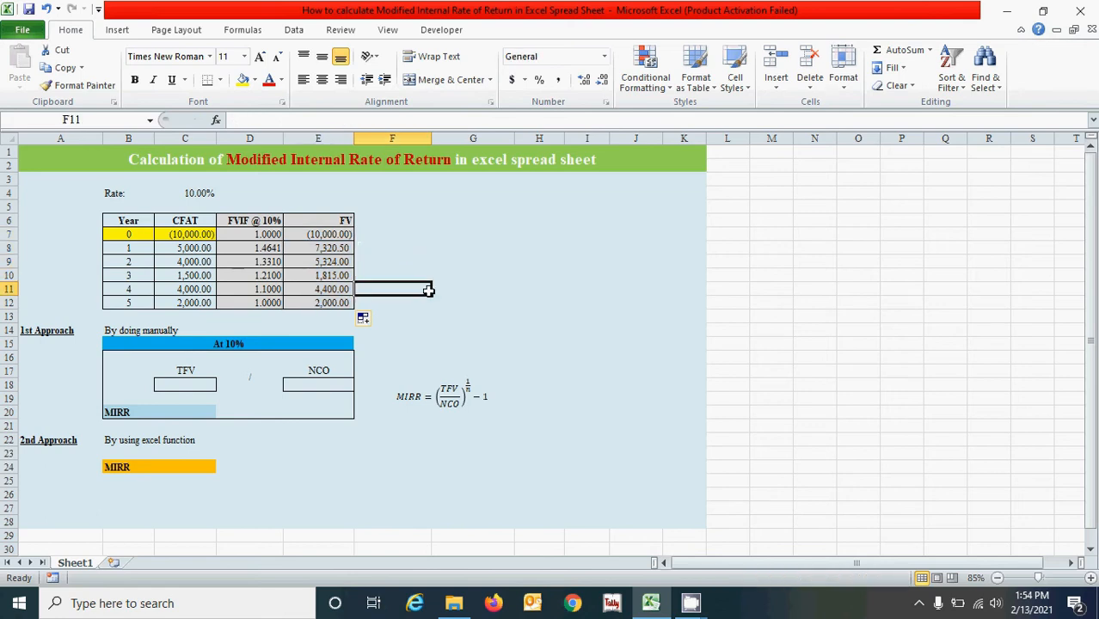
Calculate the TFV in C18 by summing the positive future values with =SUMIF($E$7:$E$12,">"&0,$E$7:$E$12)
click(195, 384)
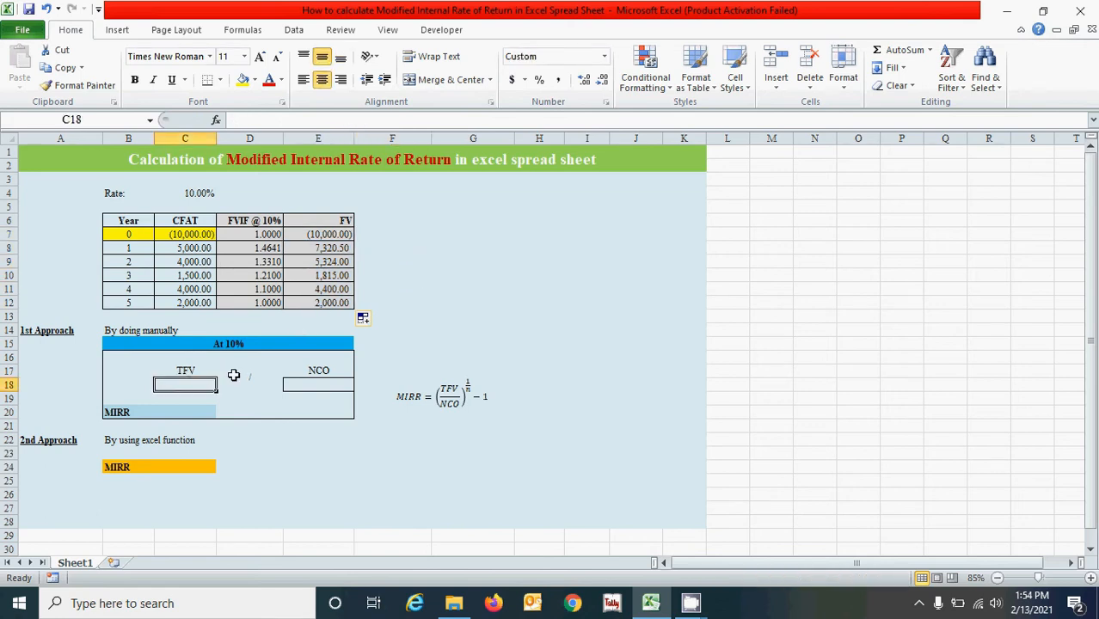
text(=)
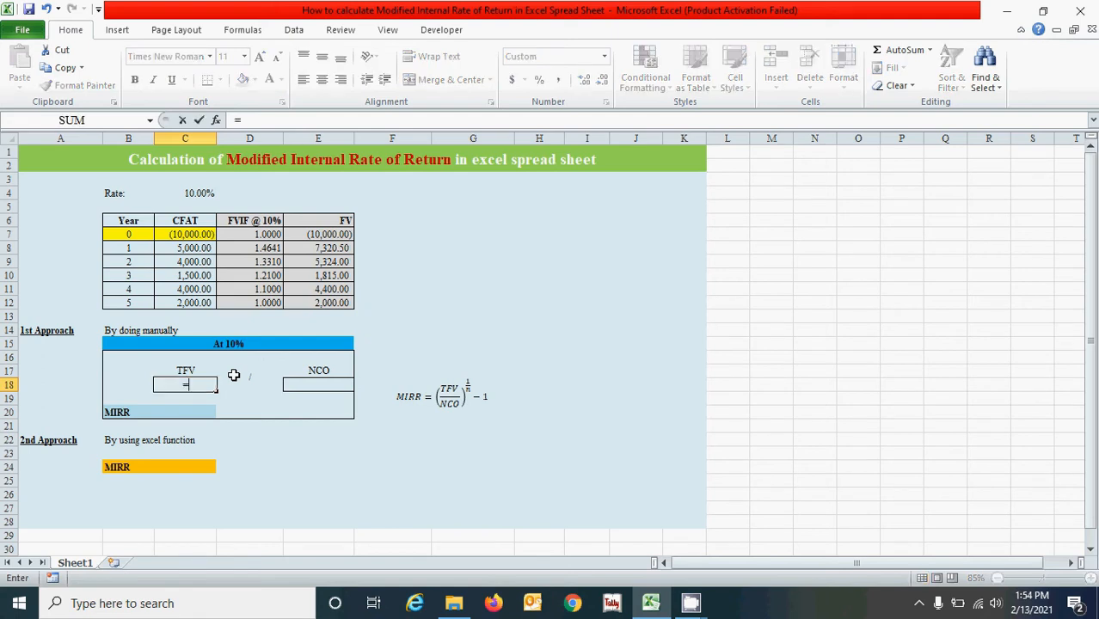
text(sumi)
key(Tab)
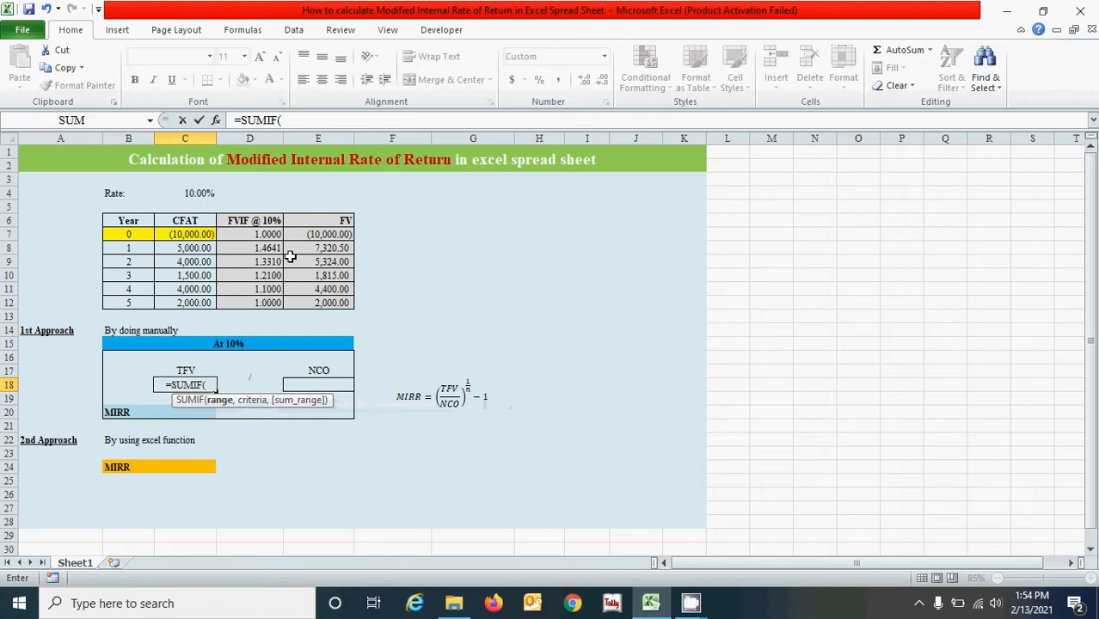
drag(331, 239, 337, 304)
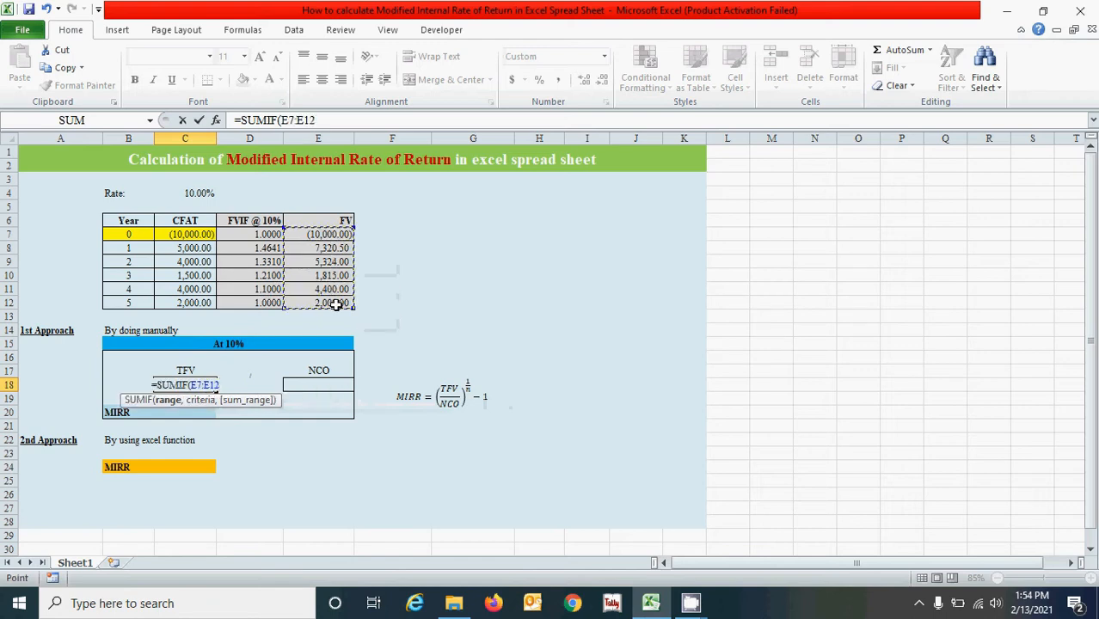
key(F4)
text(,)
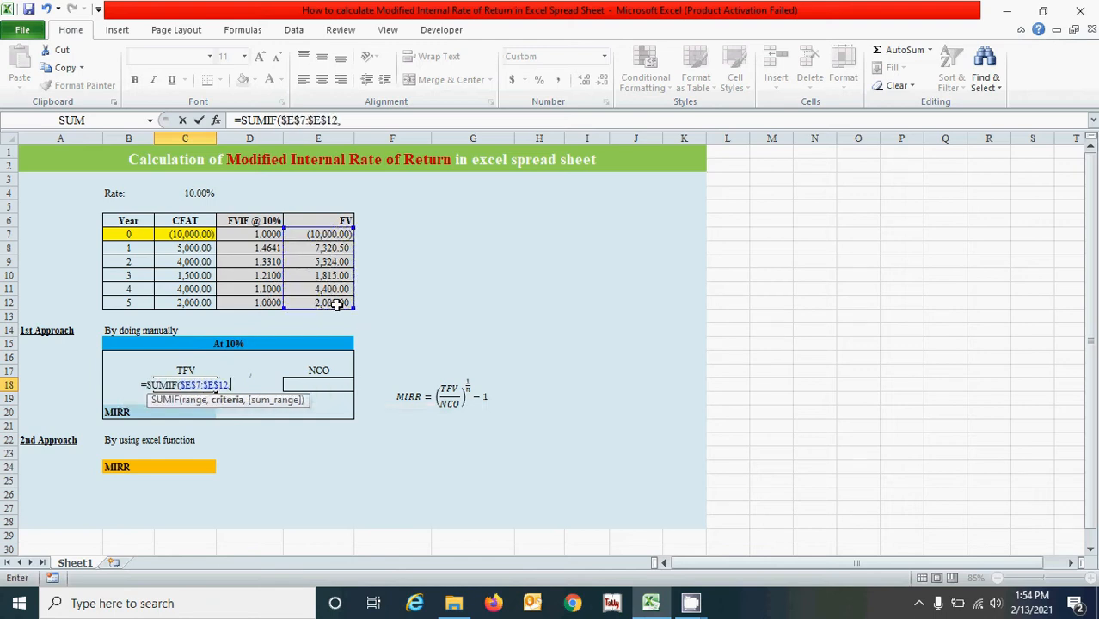
text(">")
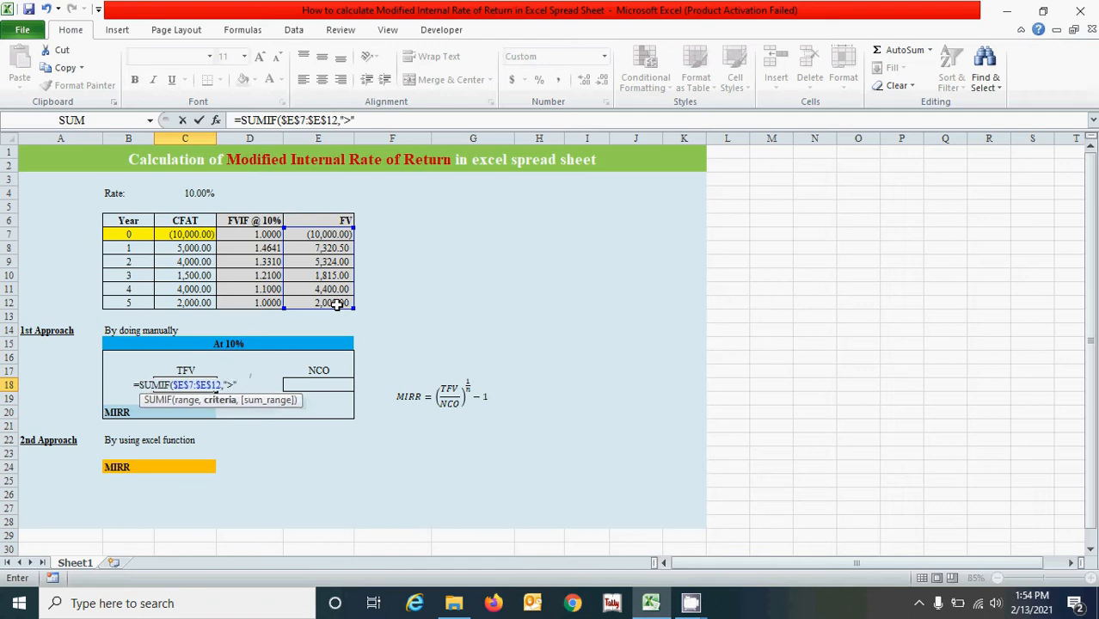
text(&0,)
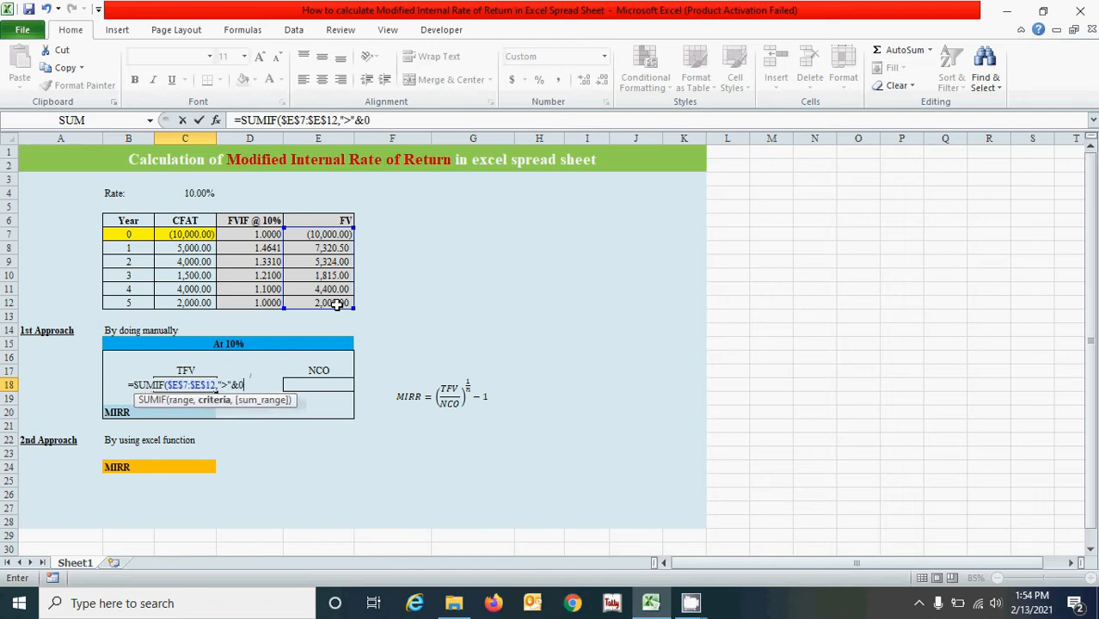
drag(325, 236, 322, 298)
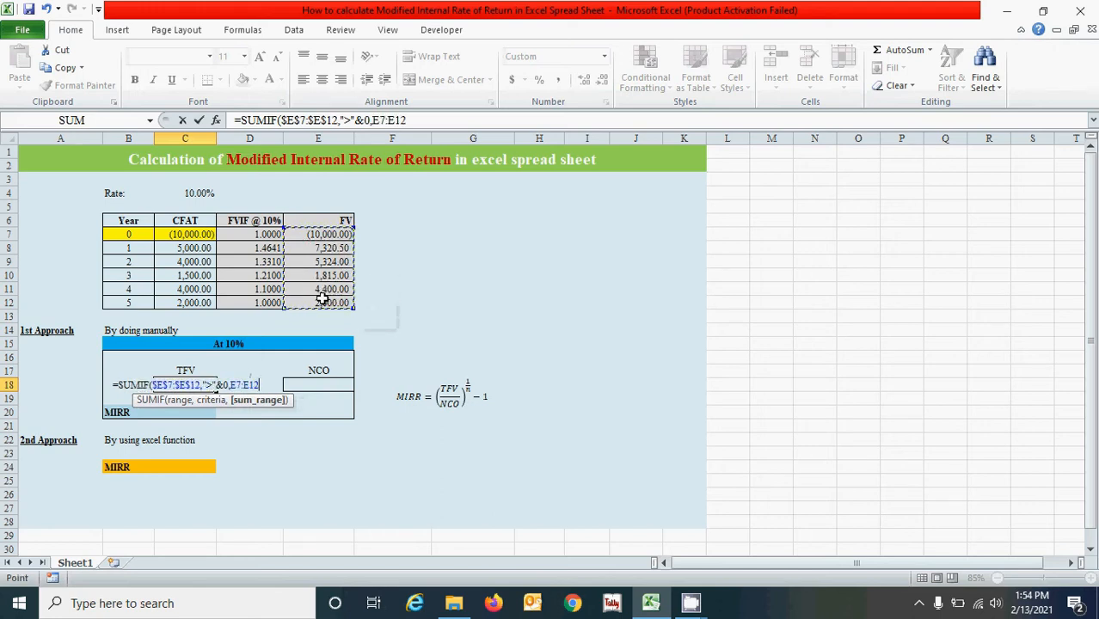
key(F4)
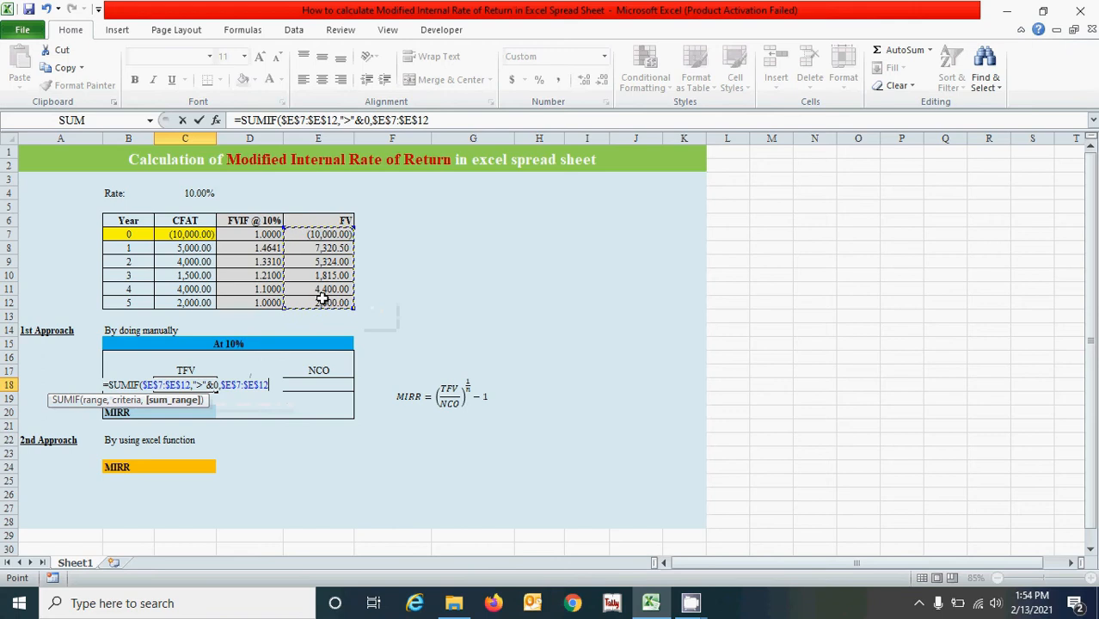
text())
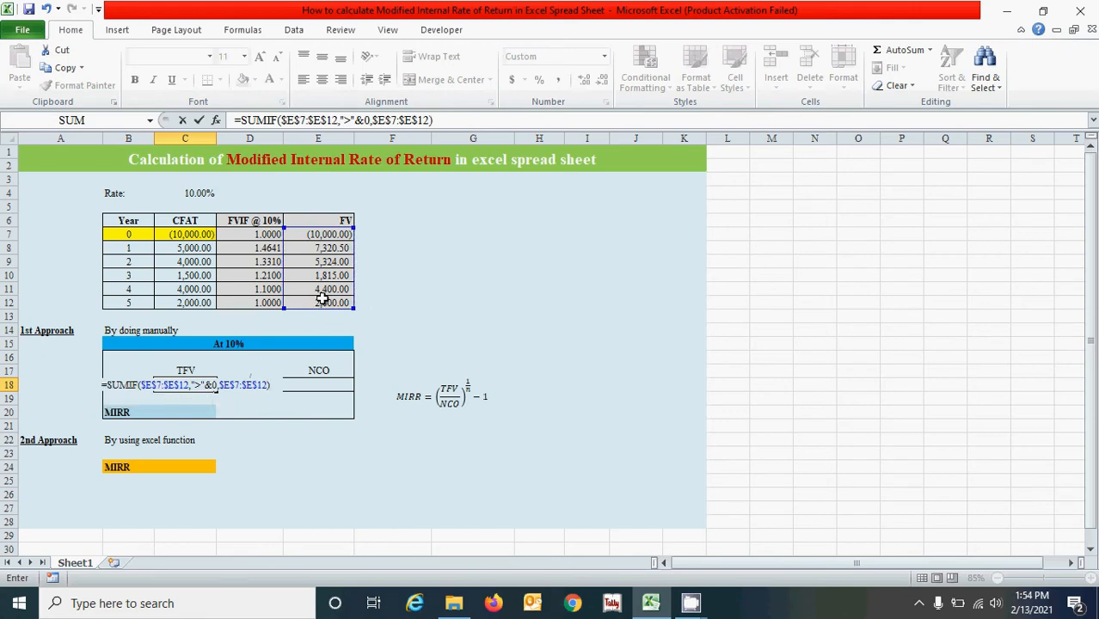
key(Return)
Calculate the NCO in E18 by summing the negative future values with =SUMIF($E$7:$E$12,"<"&0,$E$7:$E$12)
click(301, 385)
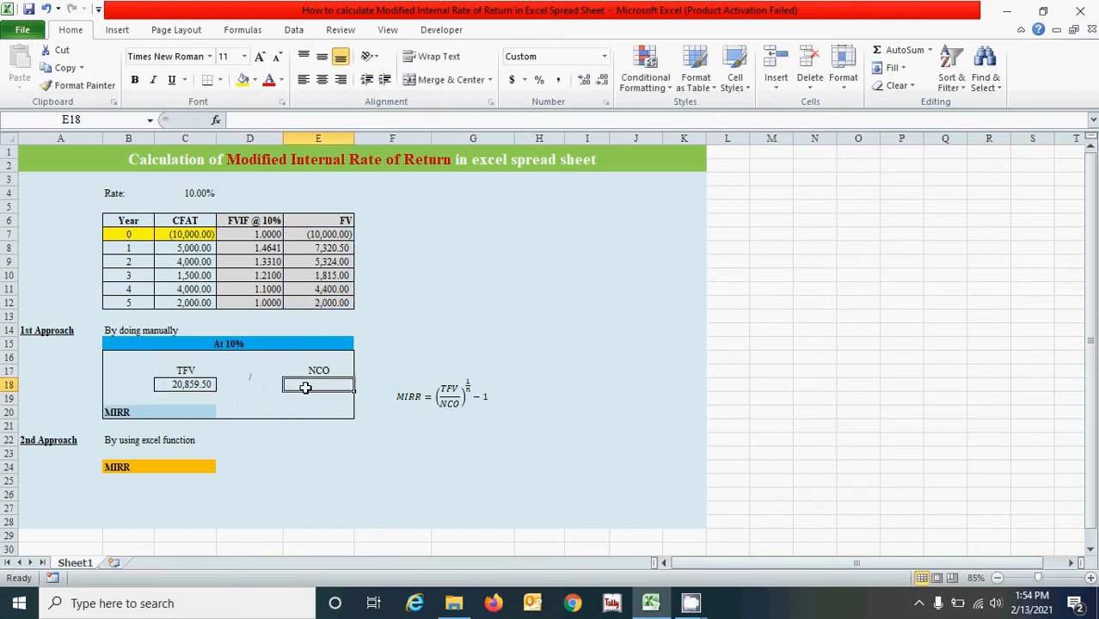
text(=)
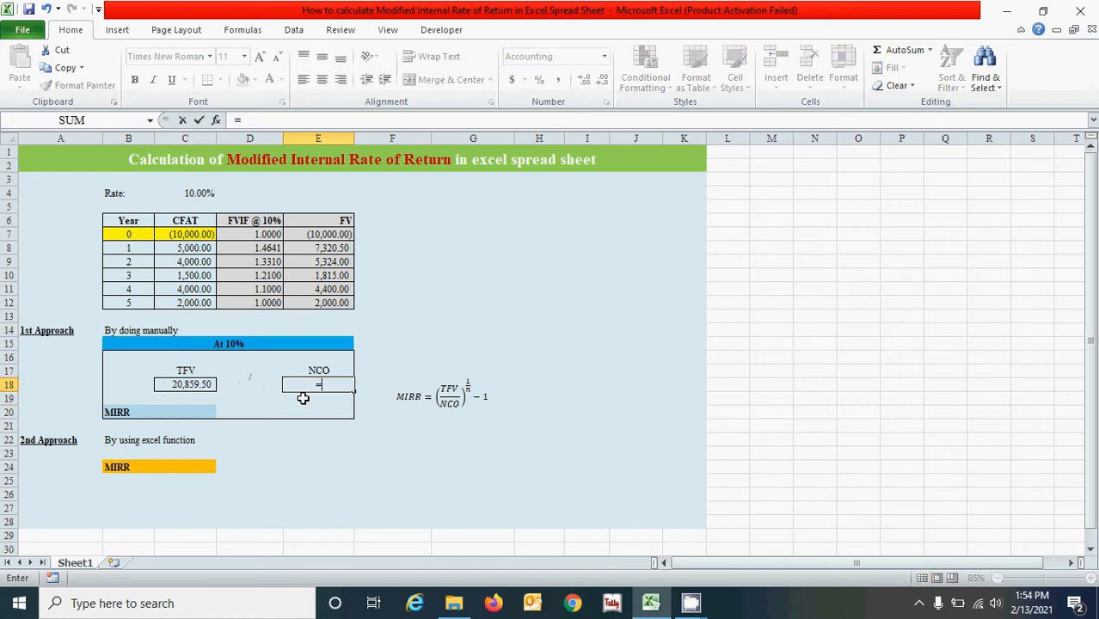
text(sumif)
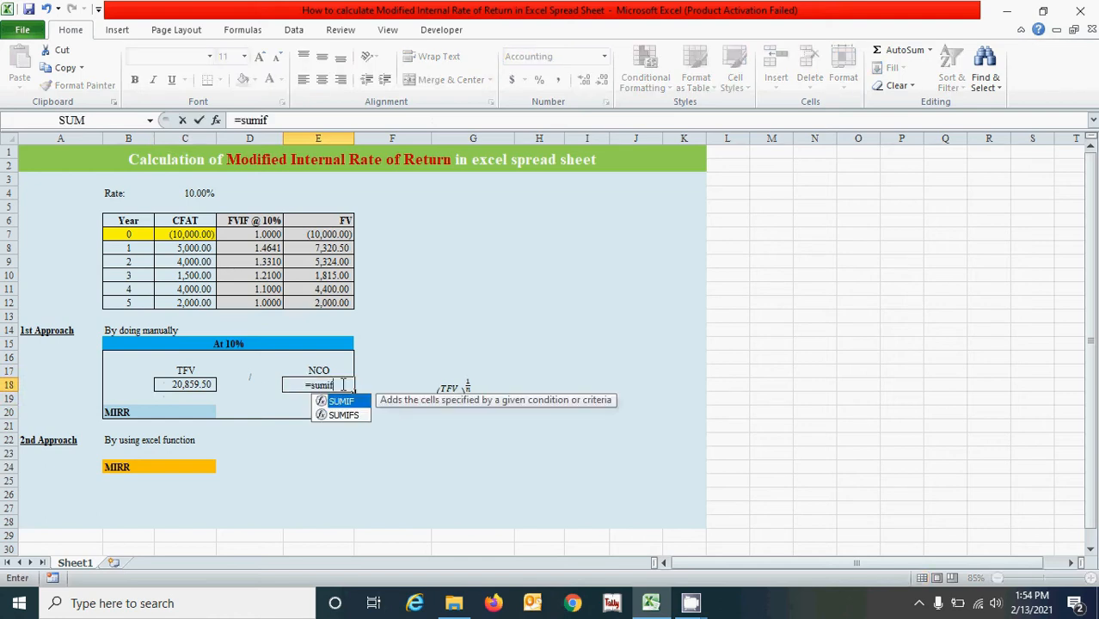
key(Tab)
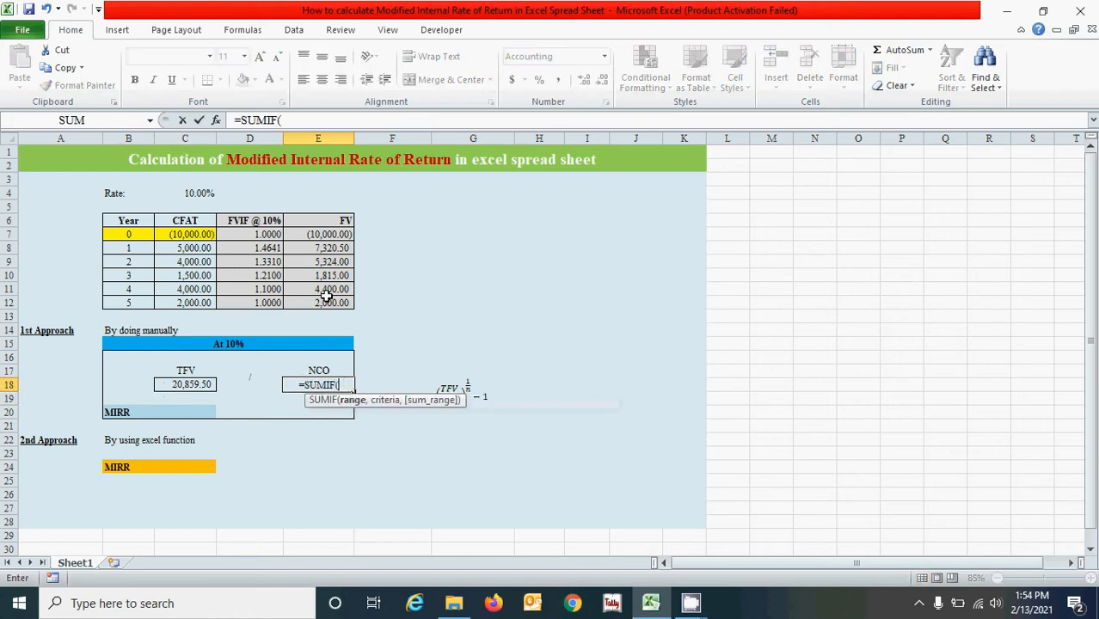
drag(325, 235, 317, 296)
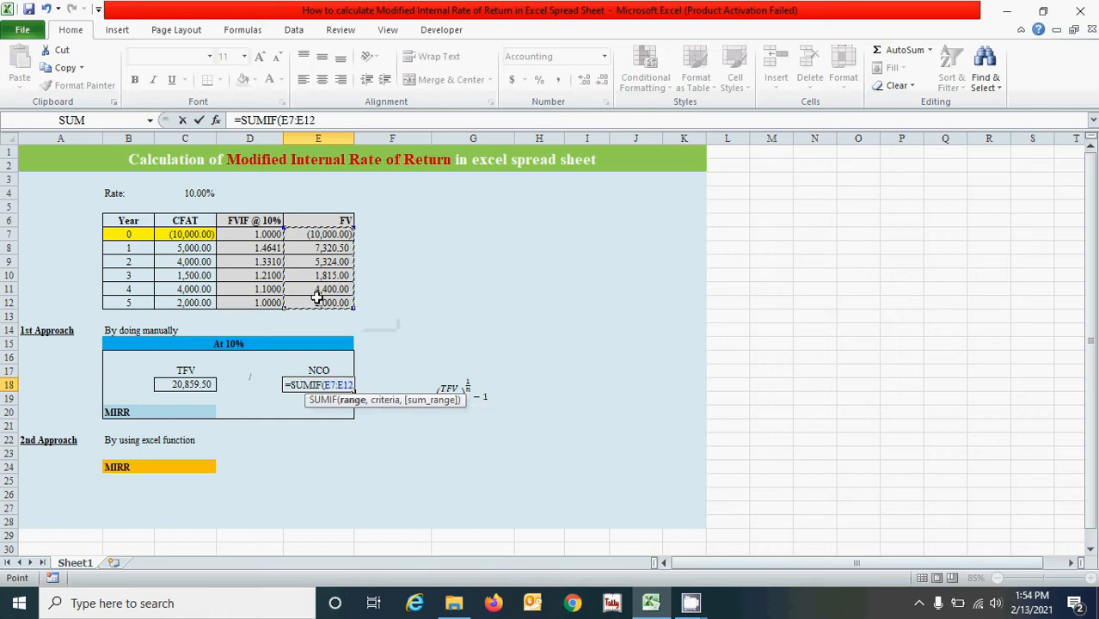
key(F4)
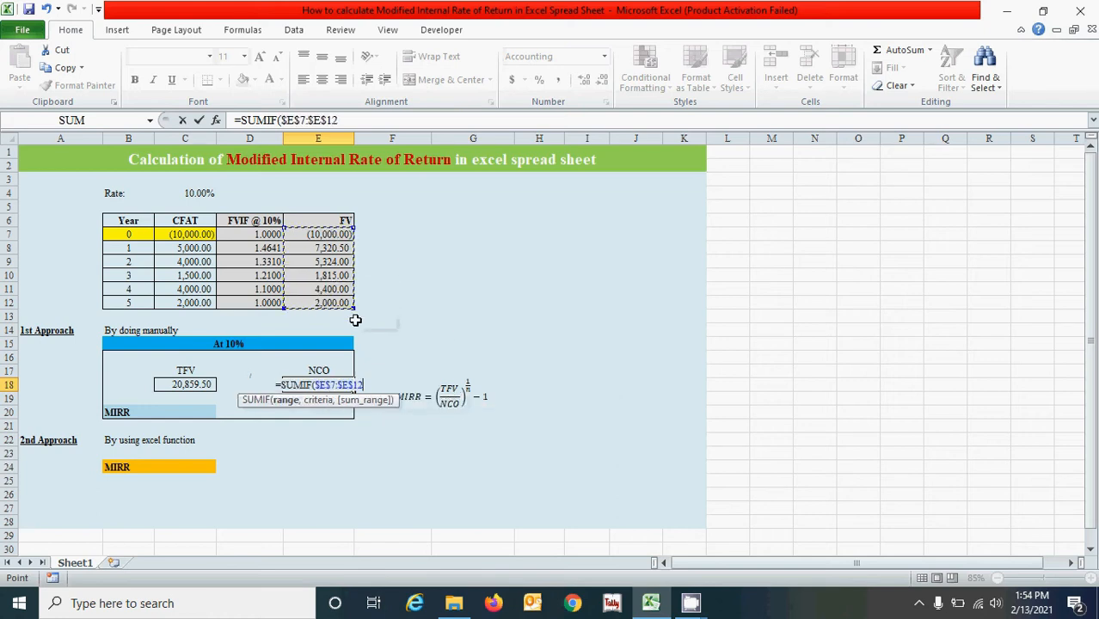
text(,)
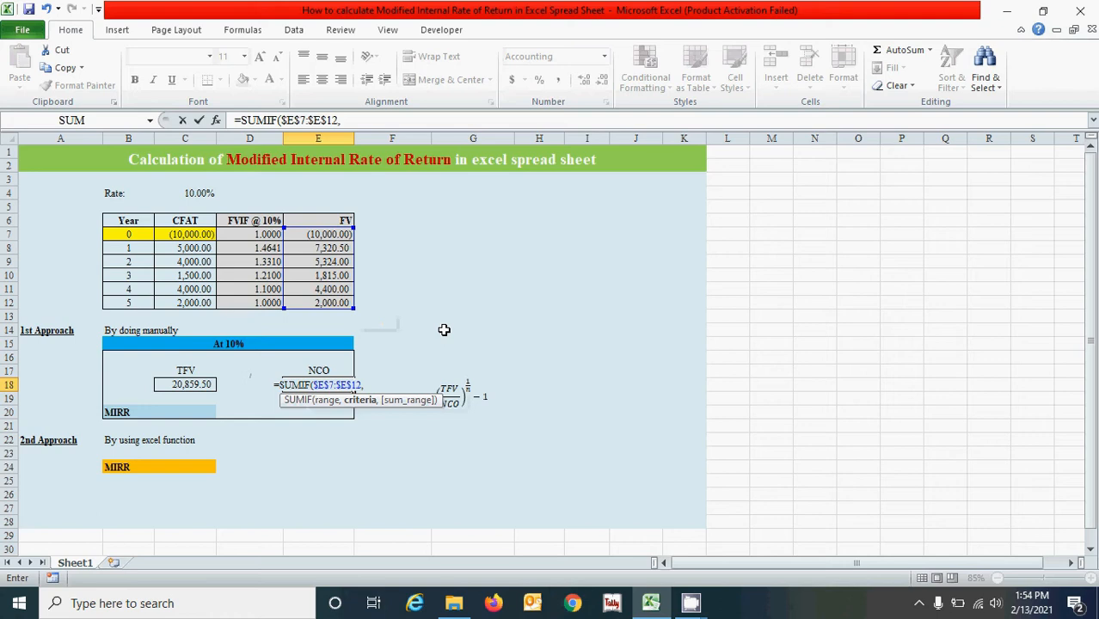
text("<"&0,)
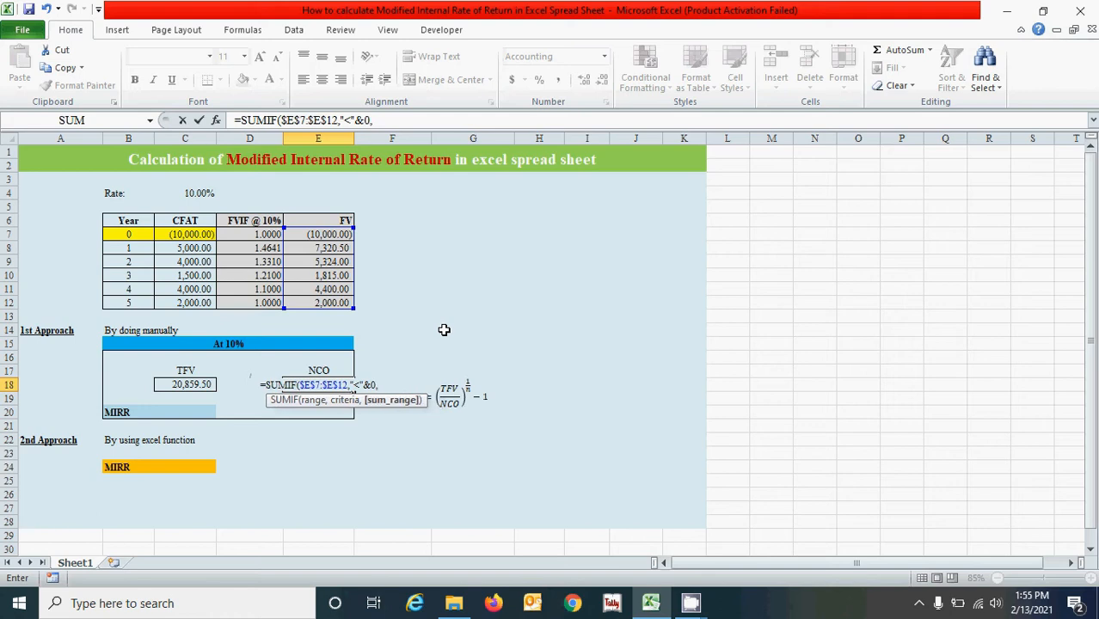
drag(316, 236, 322, 300)
key(F4)
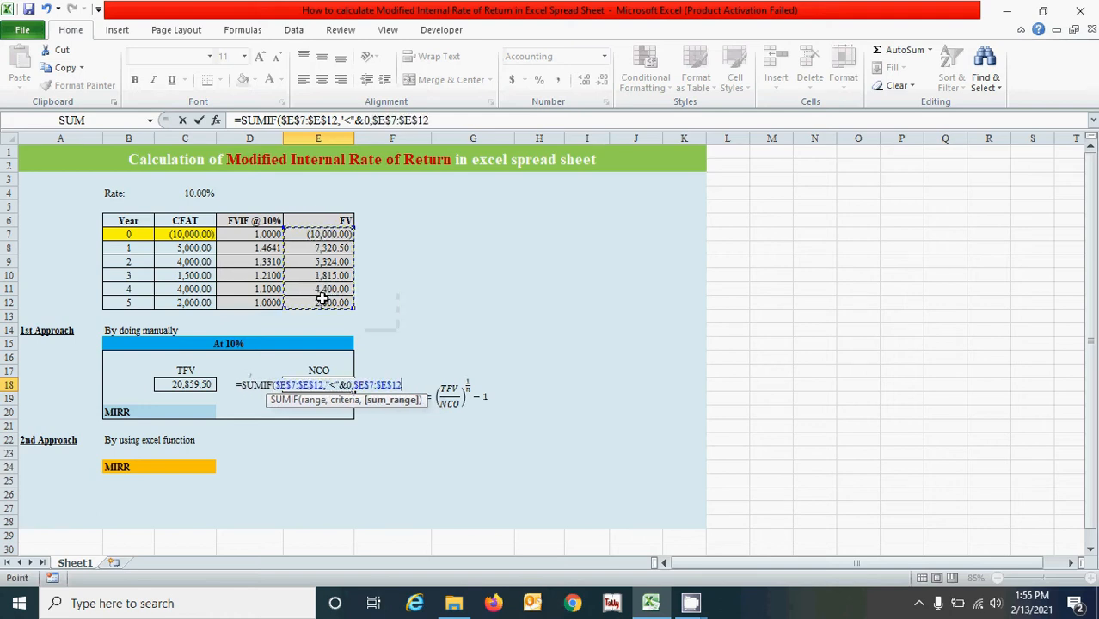
text())
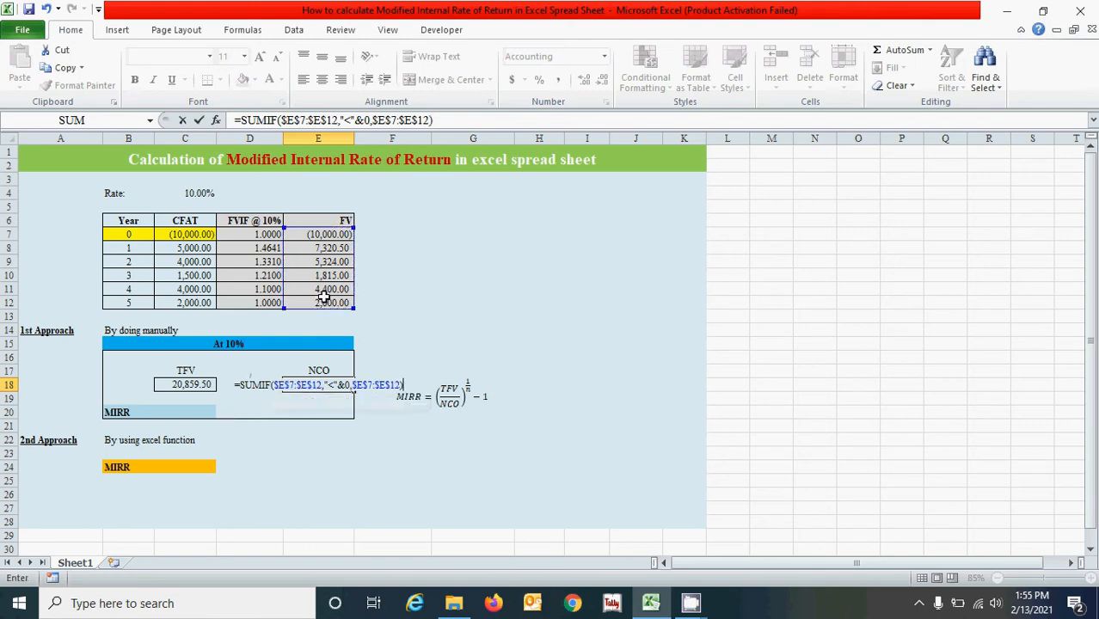
key(Return)
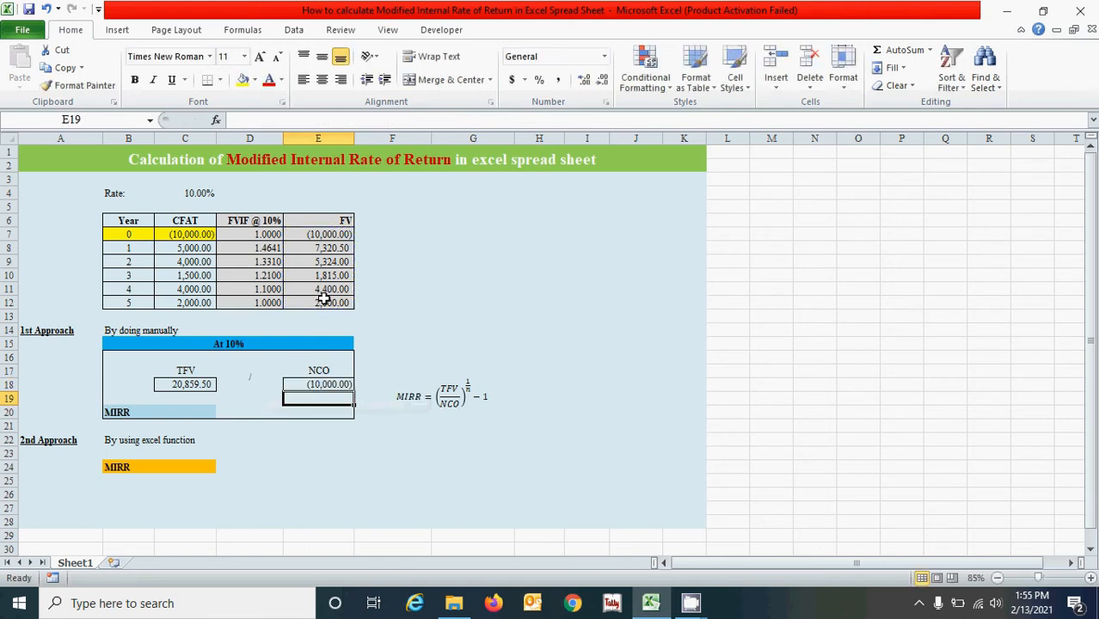
click(383, 440)
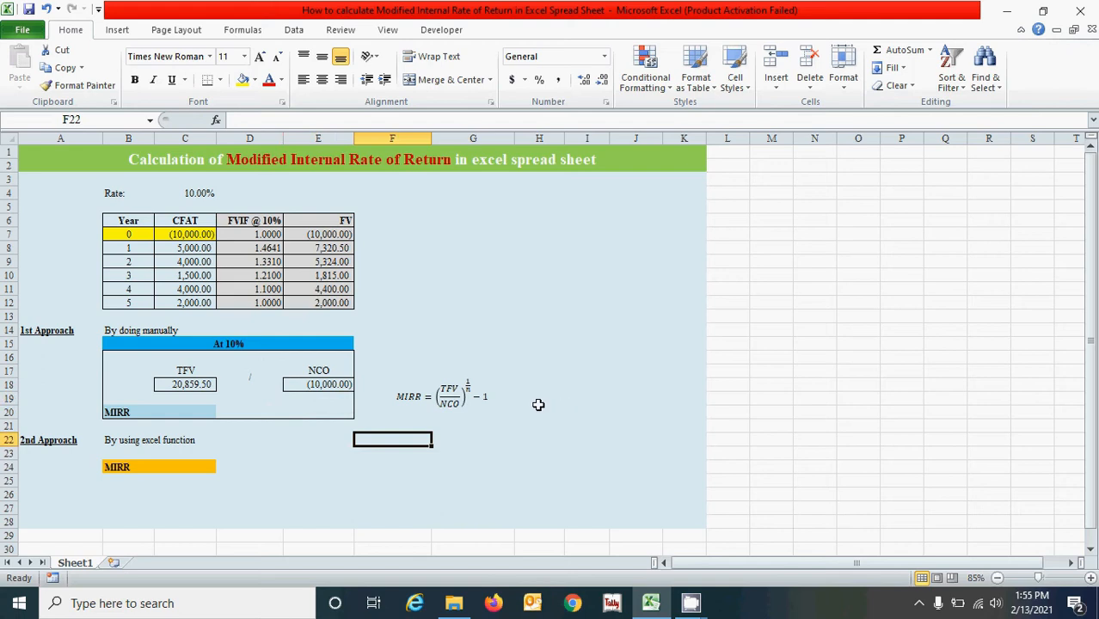
Start the manual MIRR formula in C20 by dividing the TFV by the absolute NCO, =(C18/ABS(E18)
click(167, 411)
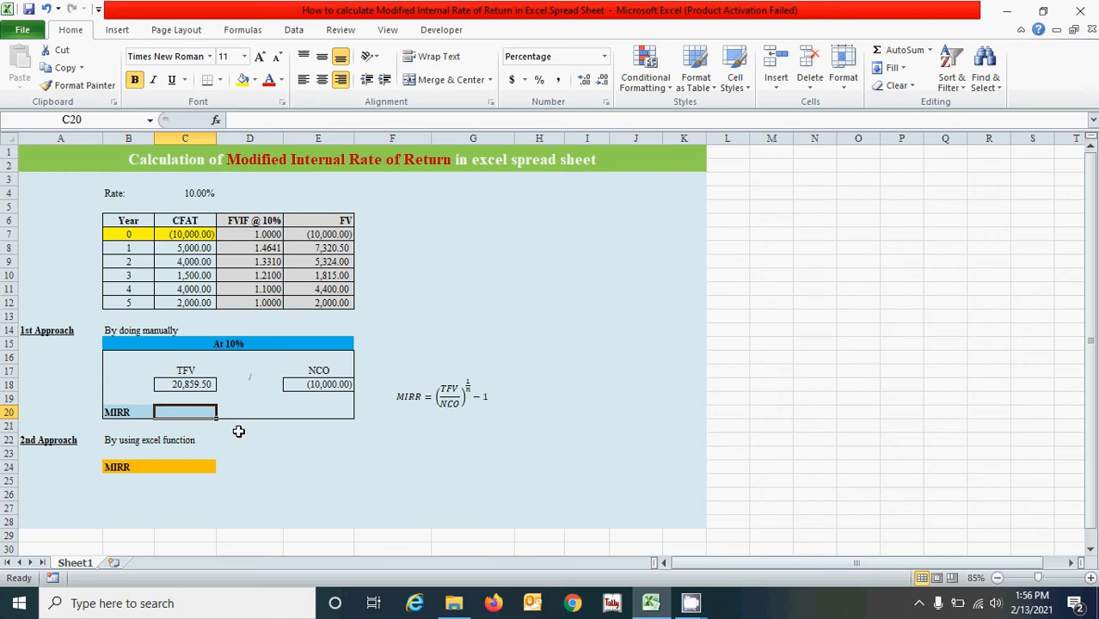
text(=)
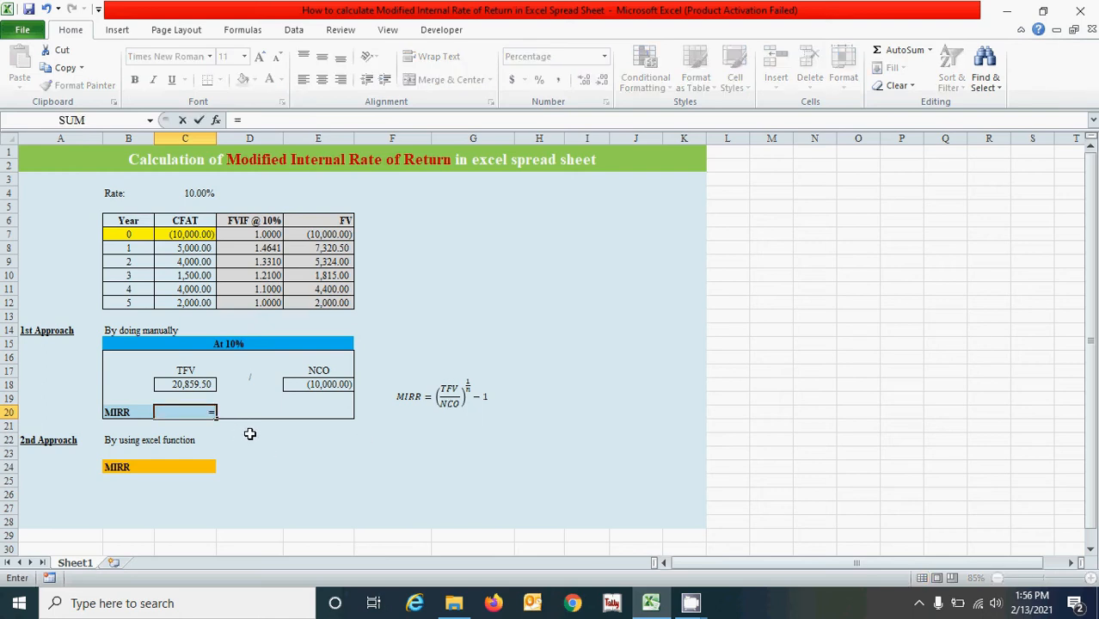
text(()
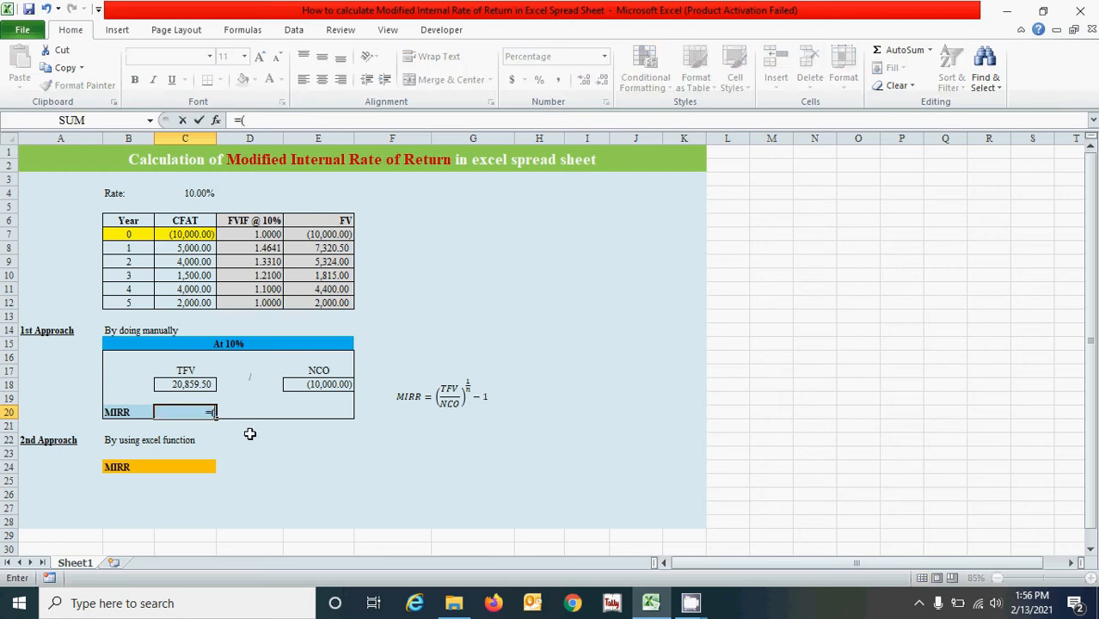
click(198, 384)
text(/)
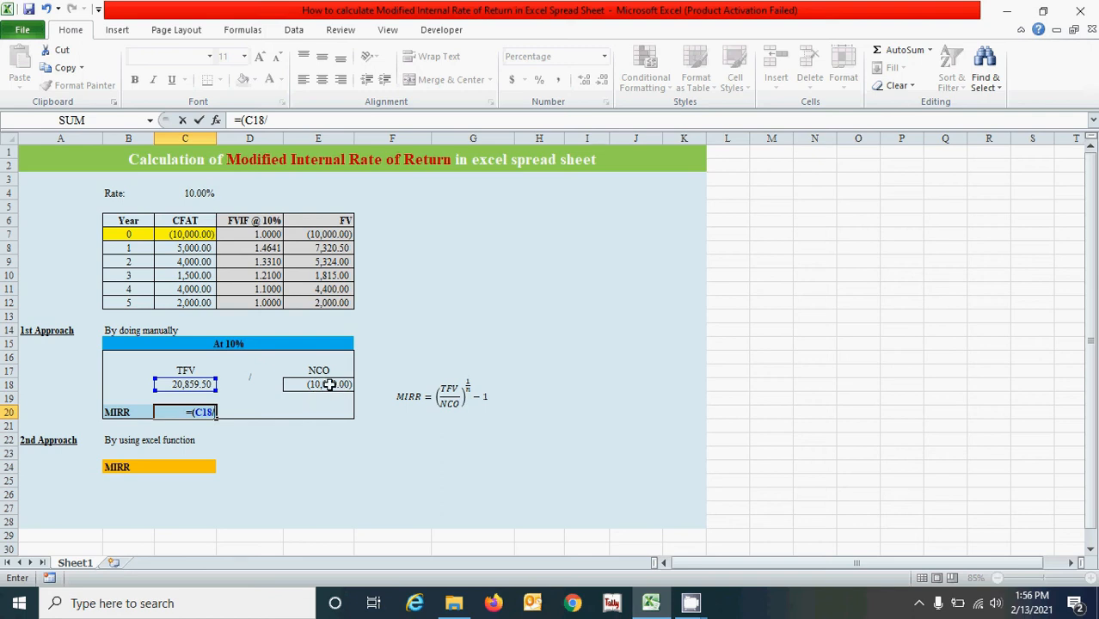
text(abs)
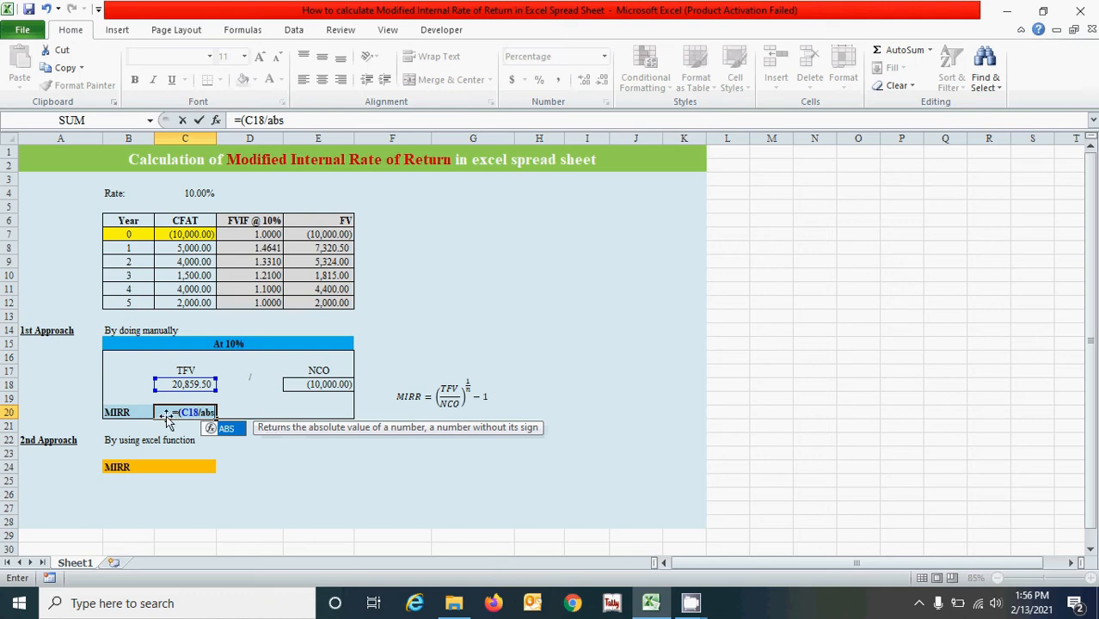
text(()
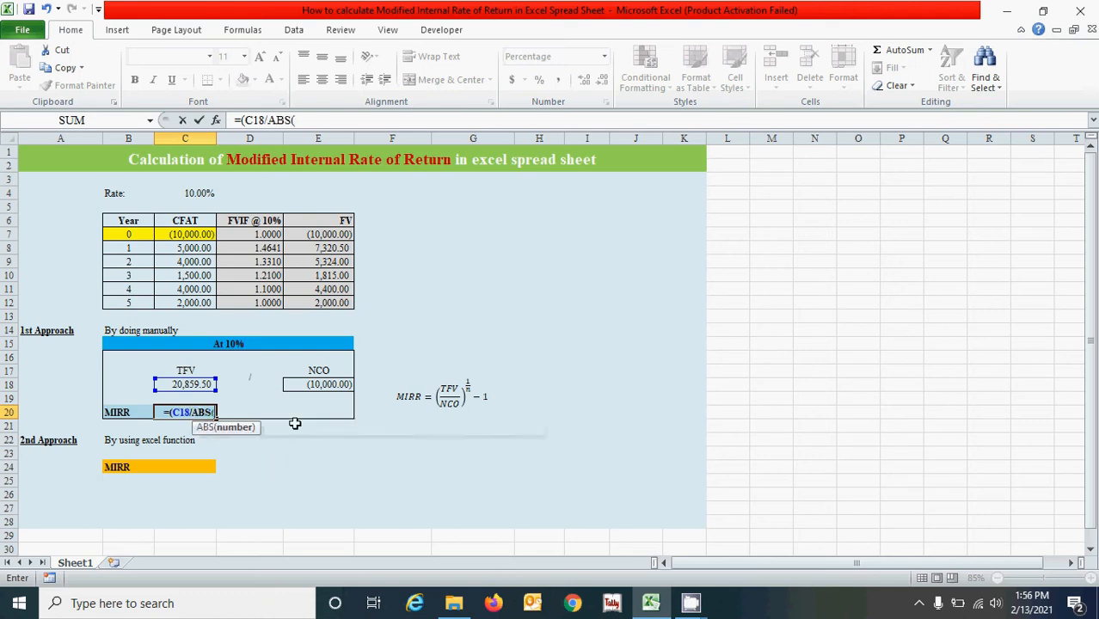
click(325, 384)
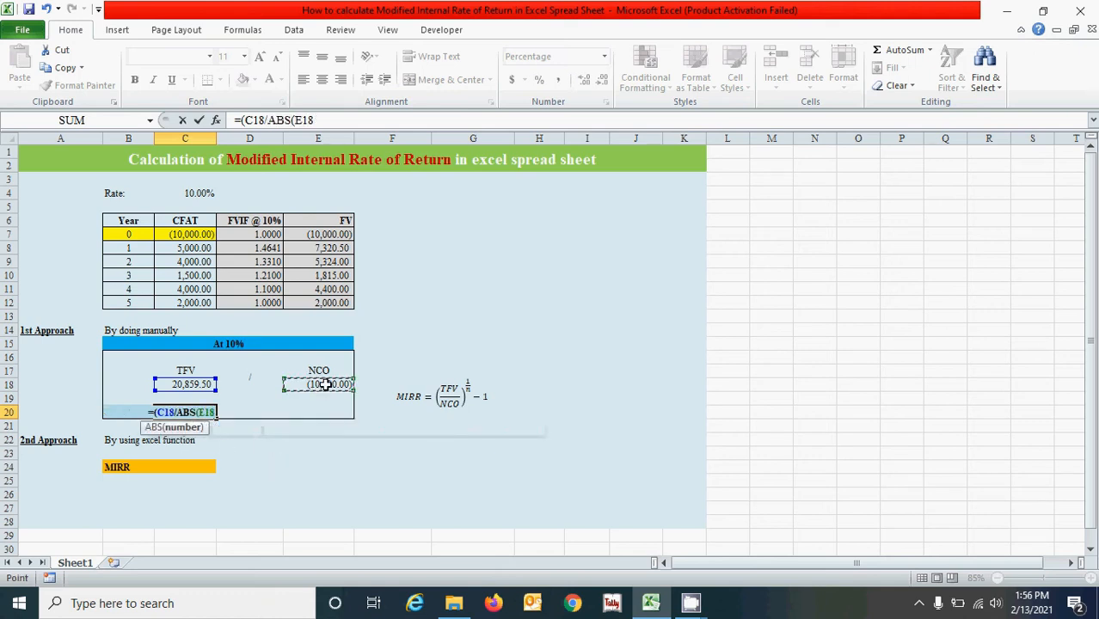
text())
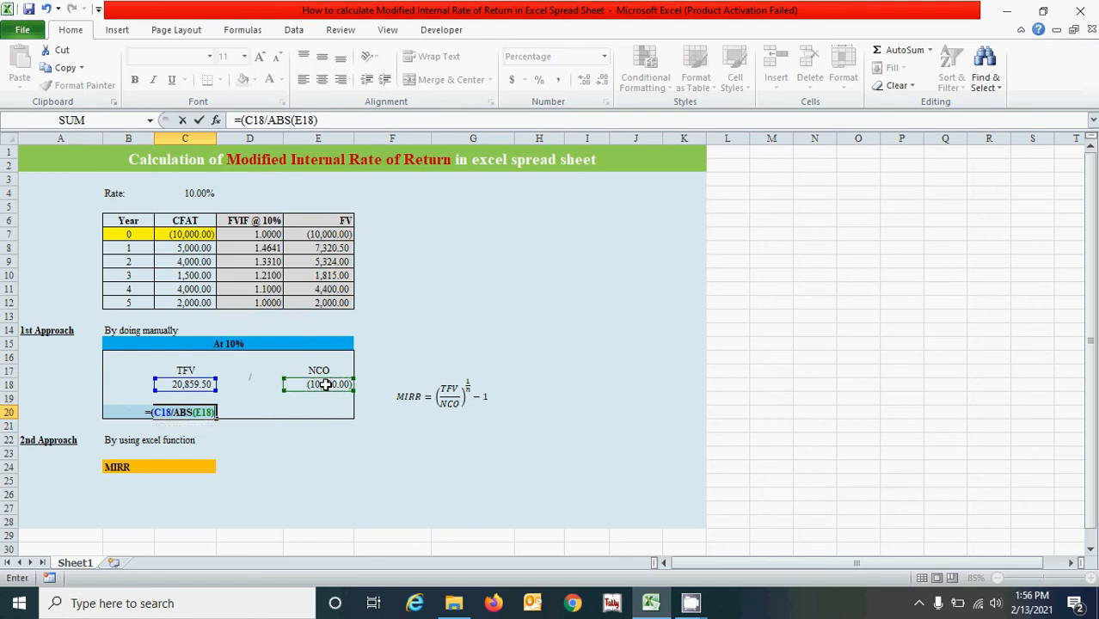
Extend the C20 formula by raising the TFV/NCO ratio to the power of (1/MAX($B$8:$B$12)), using the year column
text()^(1/)
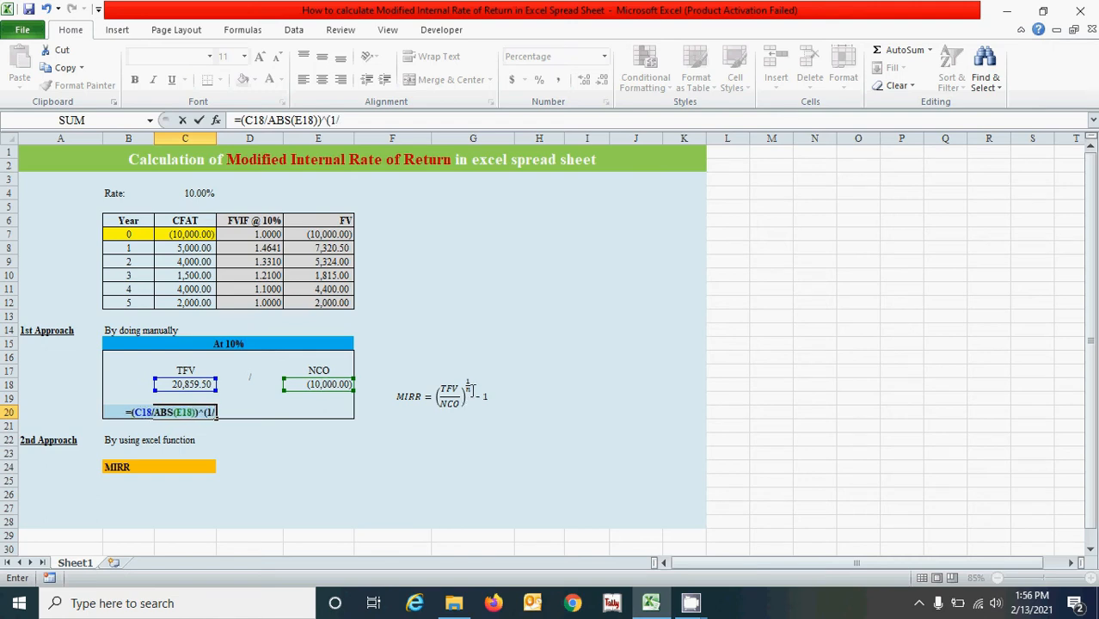
text(max)
key(Tab)
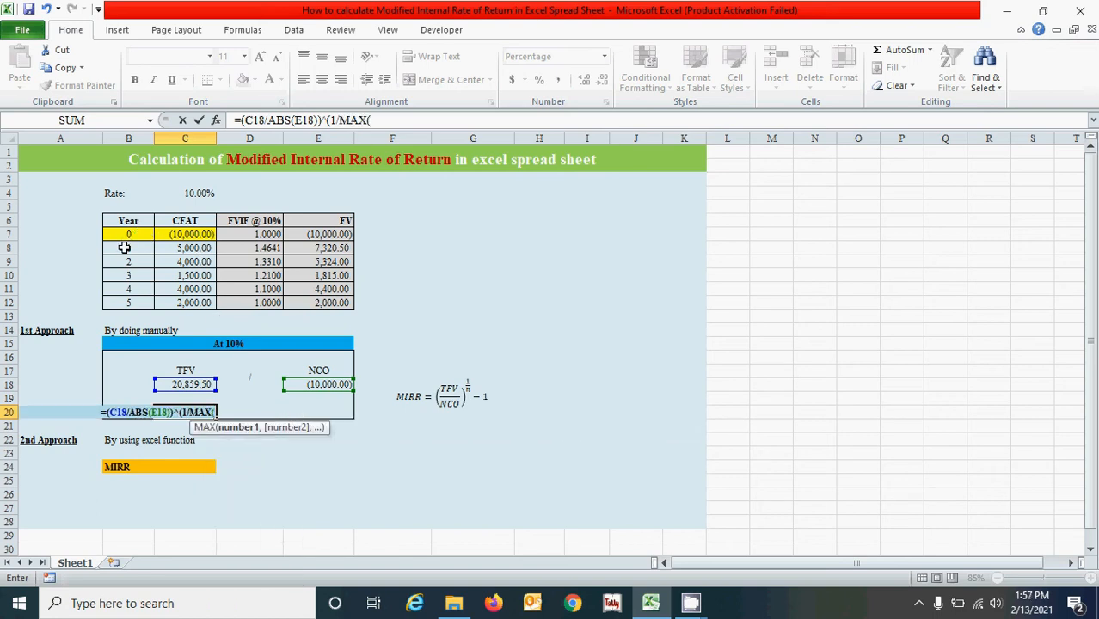
drag(124, 248, 135, 295)
key(F4)
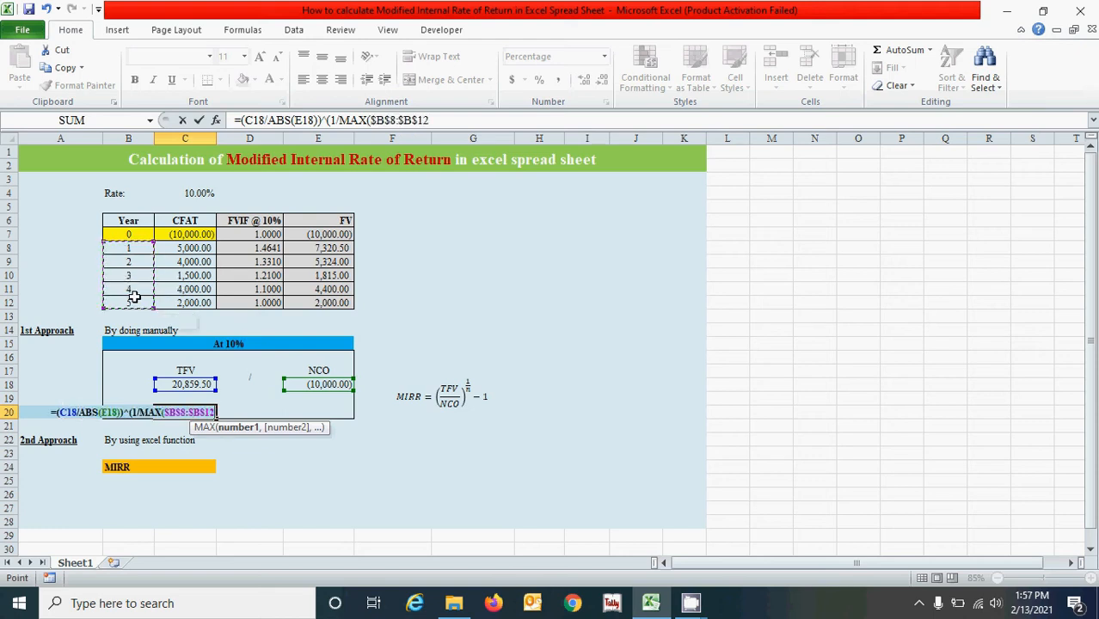
text())
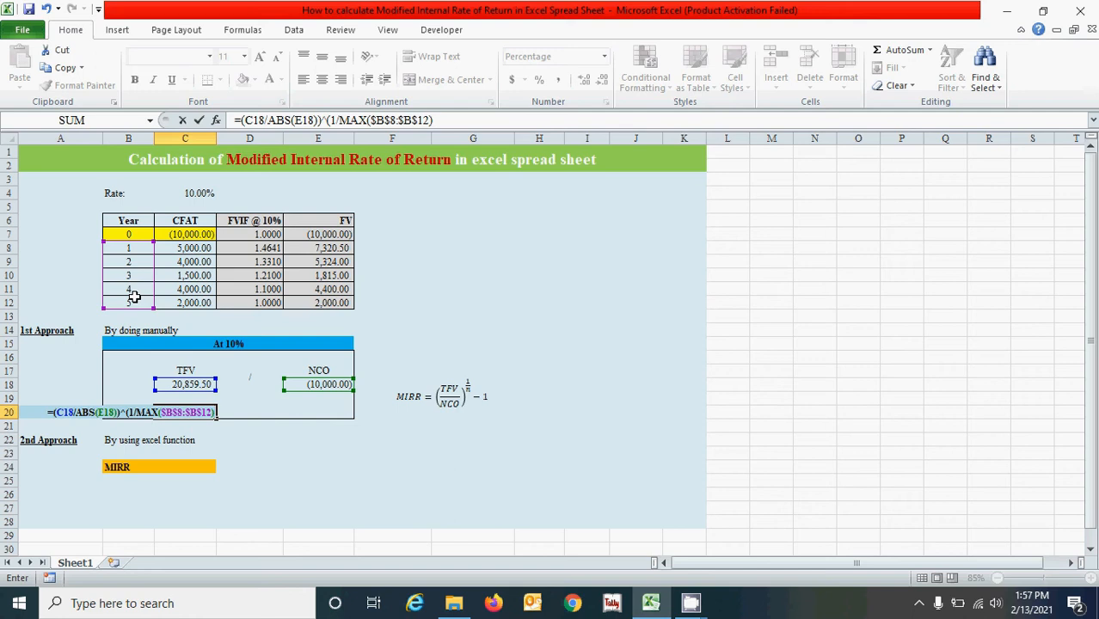
text()^)
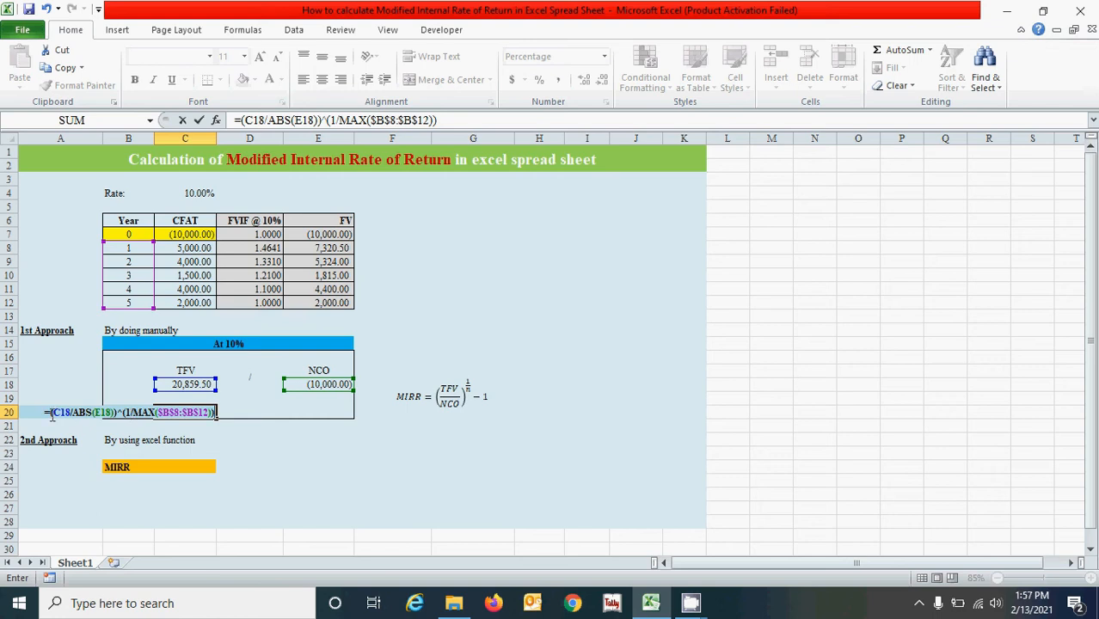
Enclose the power expression in parentheses and subtract 1, completing C20 as =((C18/ABS(E18))^(1/MAX($B$8:$B$12)))-1
text(()
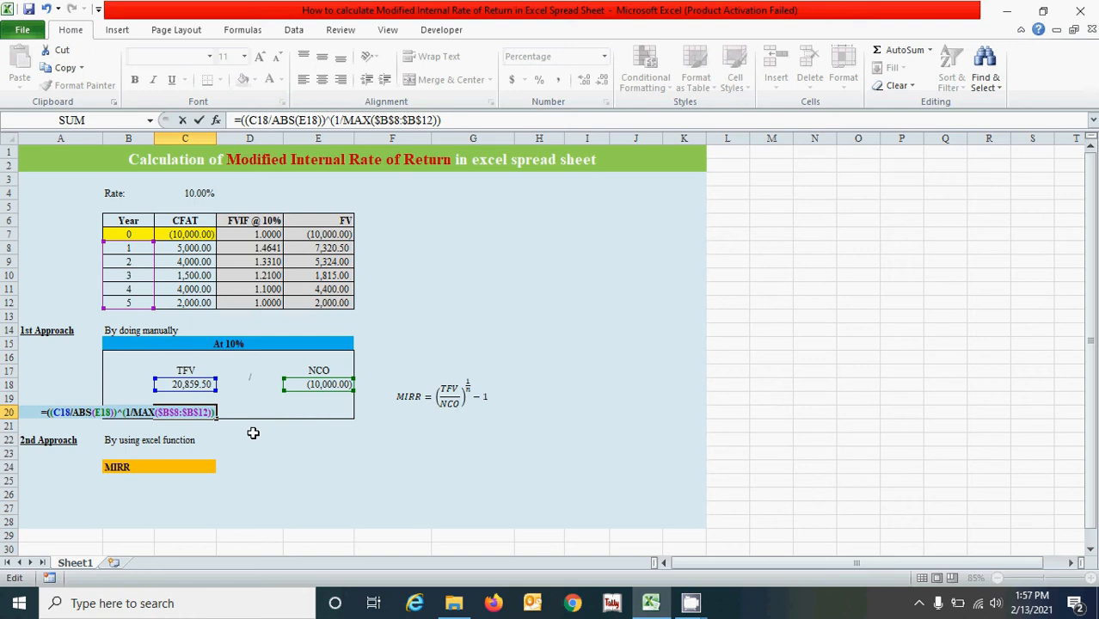
text()-)
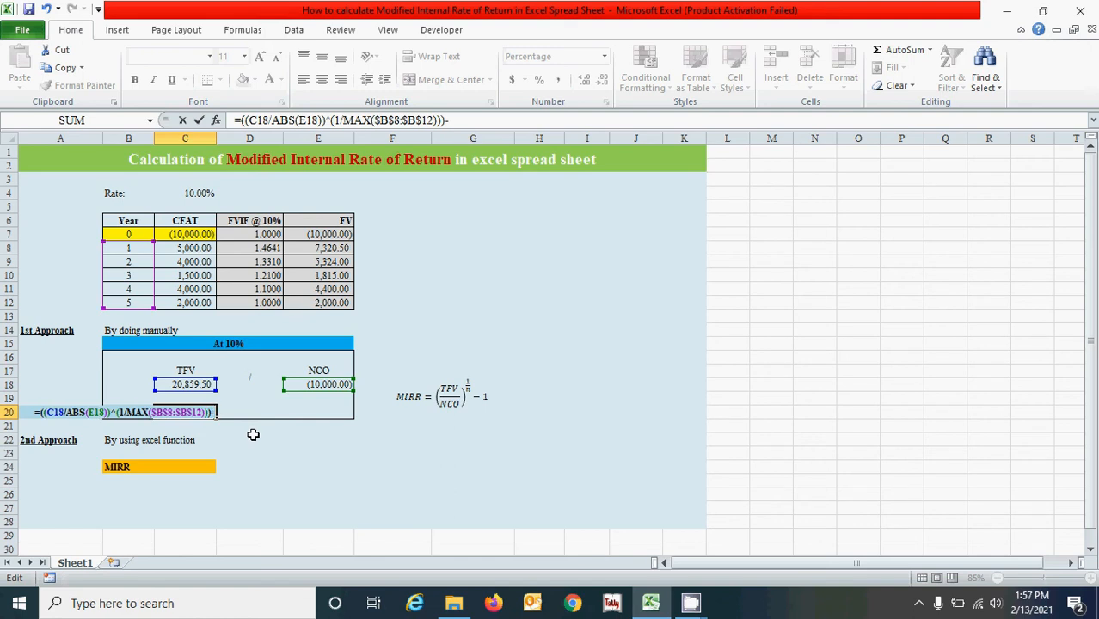
text(1)
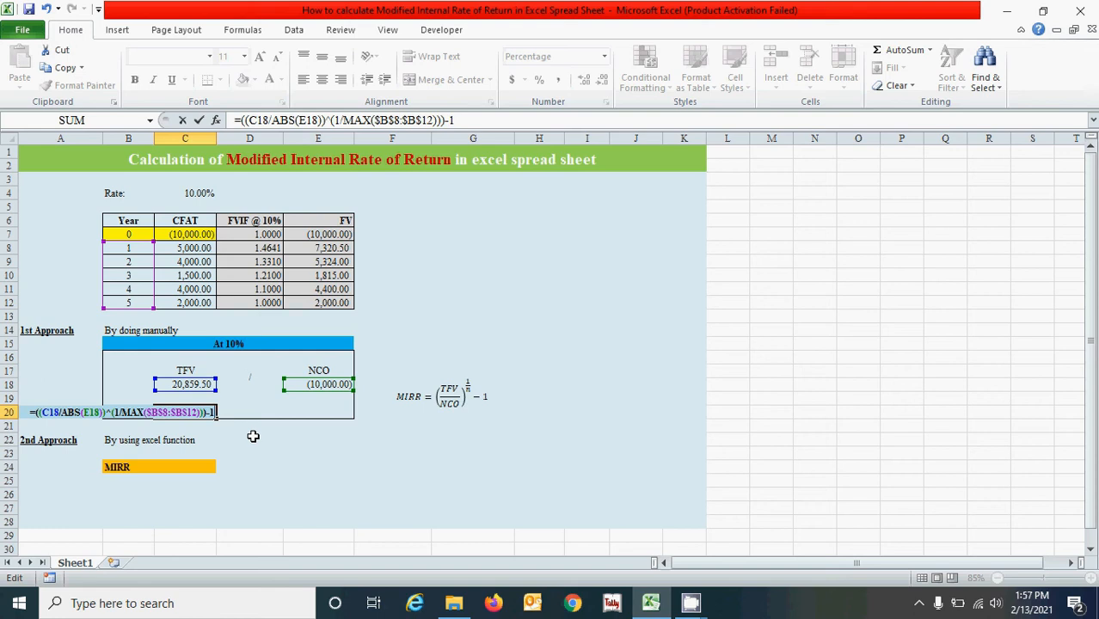
key(Return)
click(287, 467)
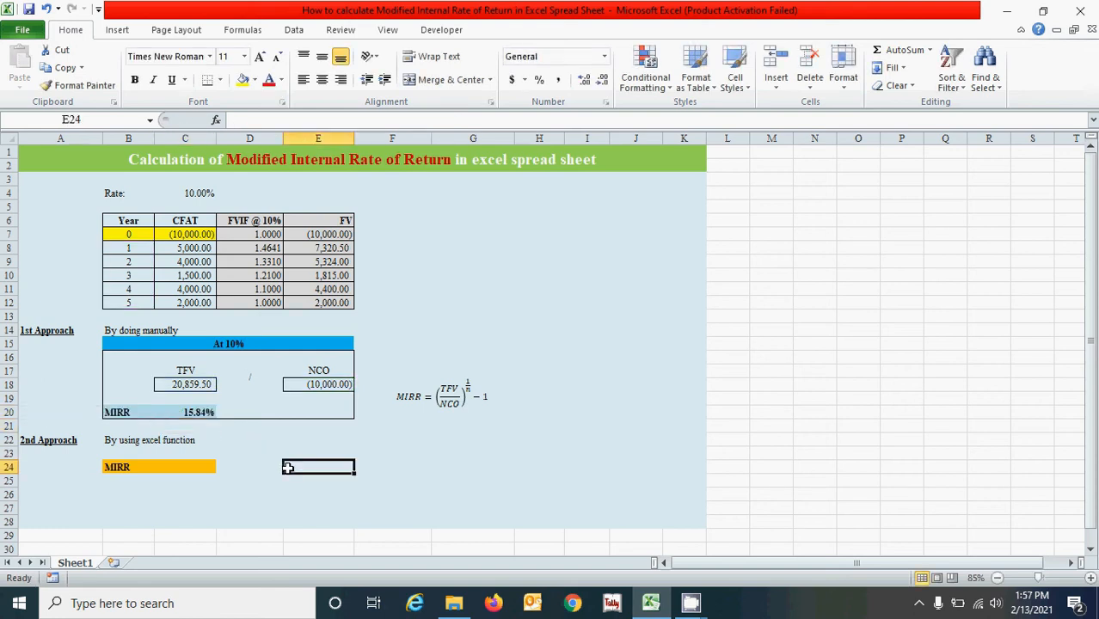
Calculate the MIRR in C24 with =MIRR($C$7:$C$12,,$C$4), leaving the finance rate empty and using C4 as the reinvestment rate
click(203, 466)
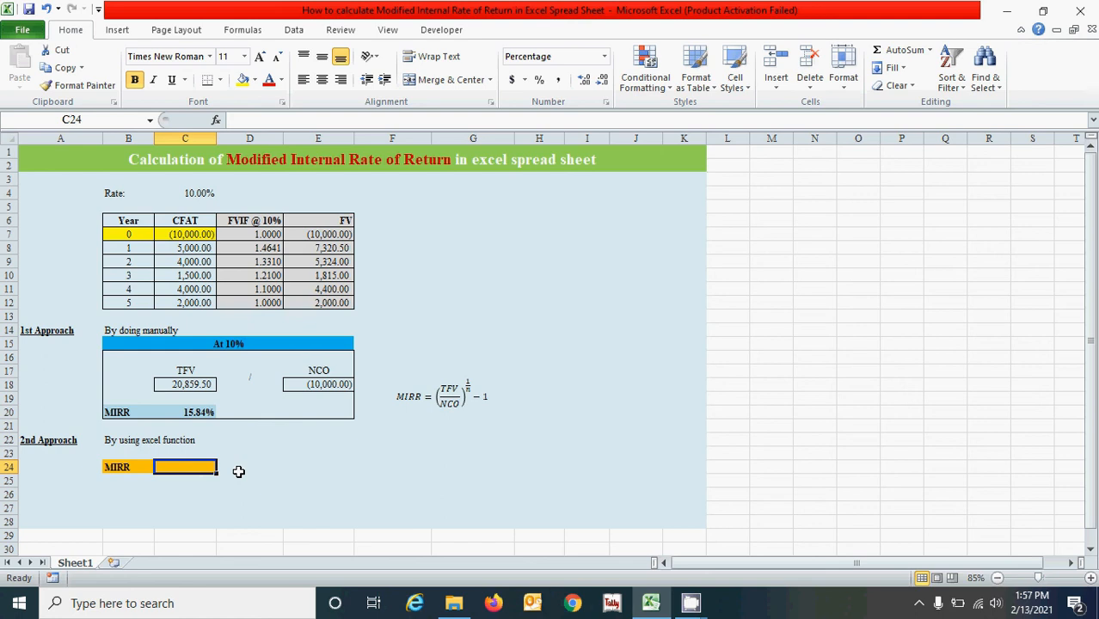
text(=)
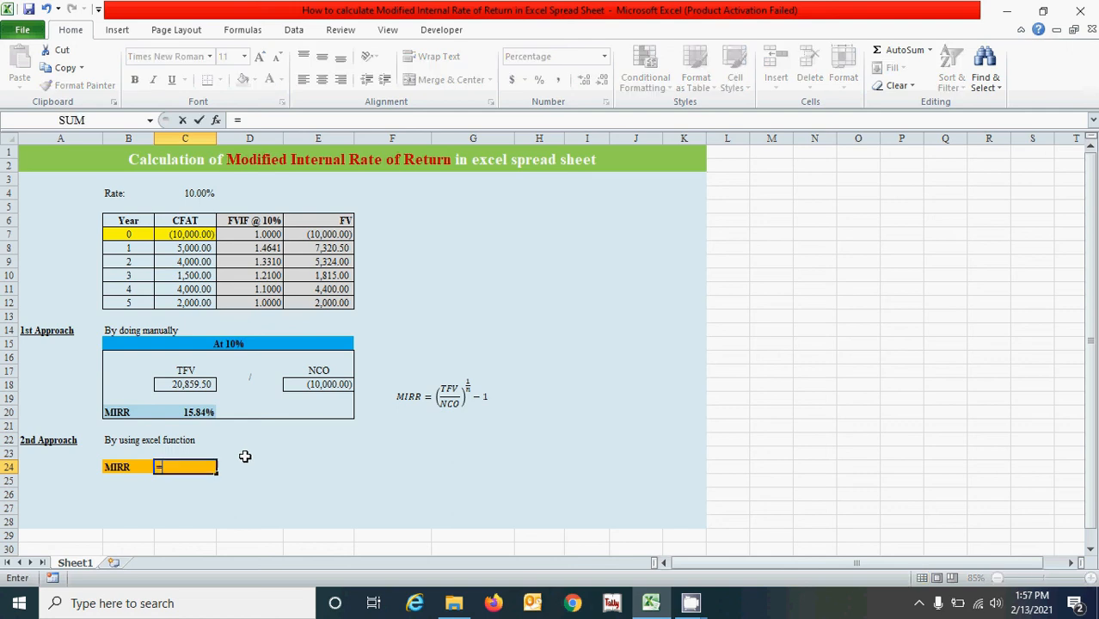
text(mir)
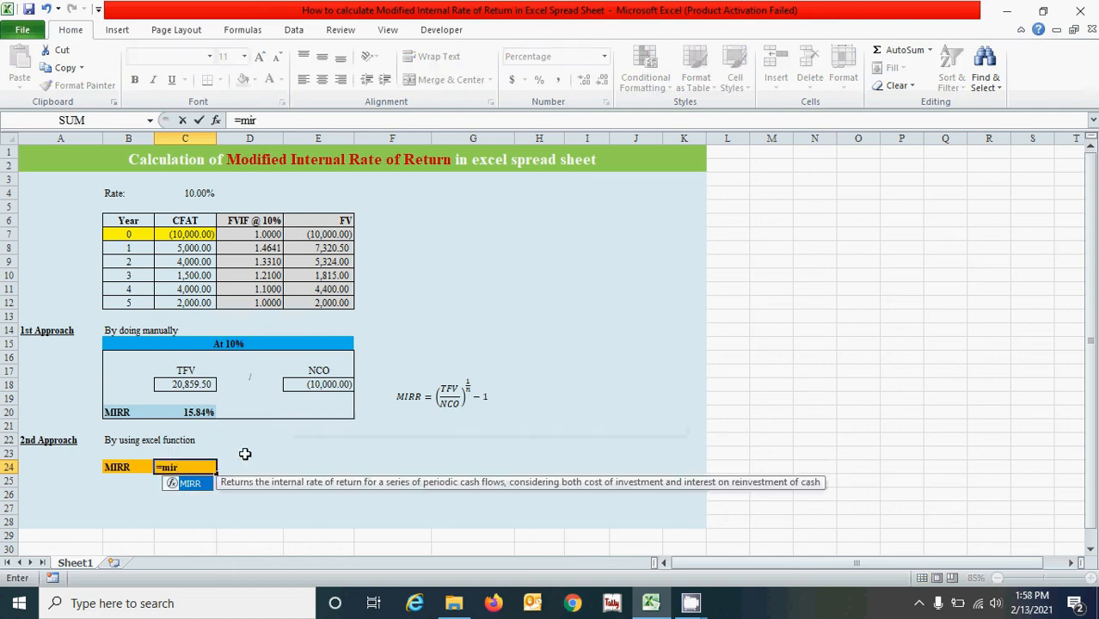
key(Tab)
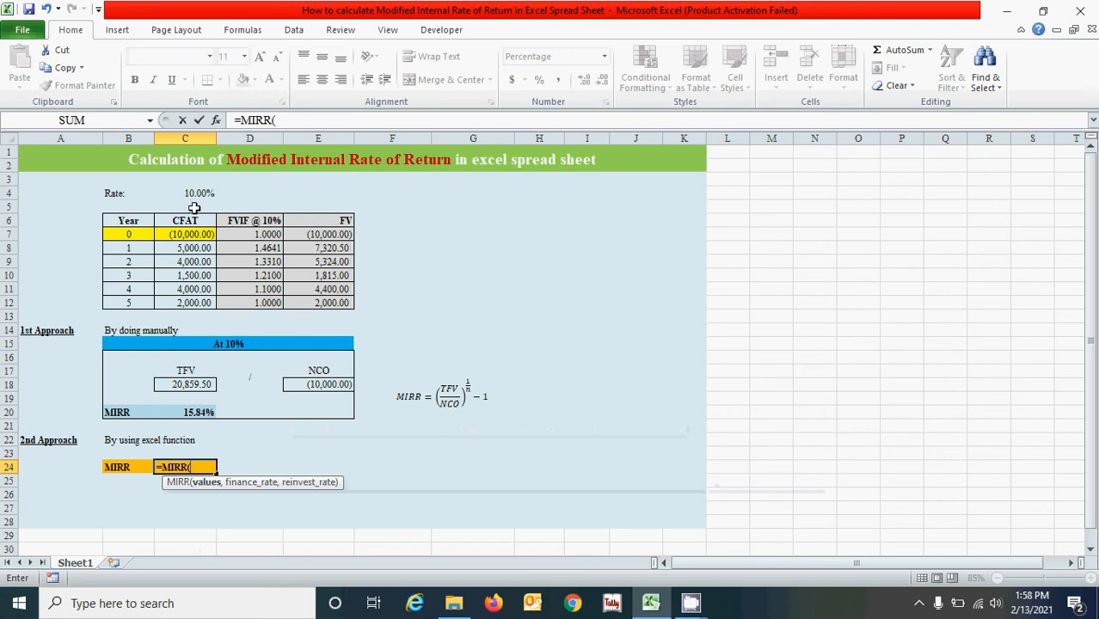
drag(194, 234, 203, 304)
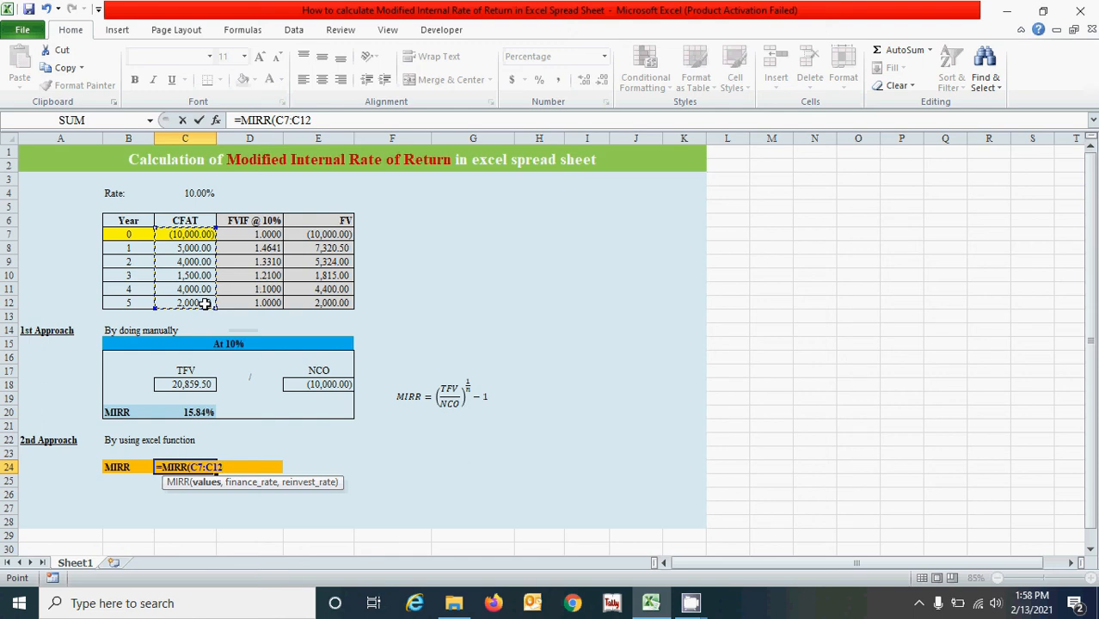
key(F4)
text(,)
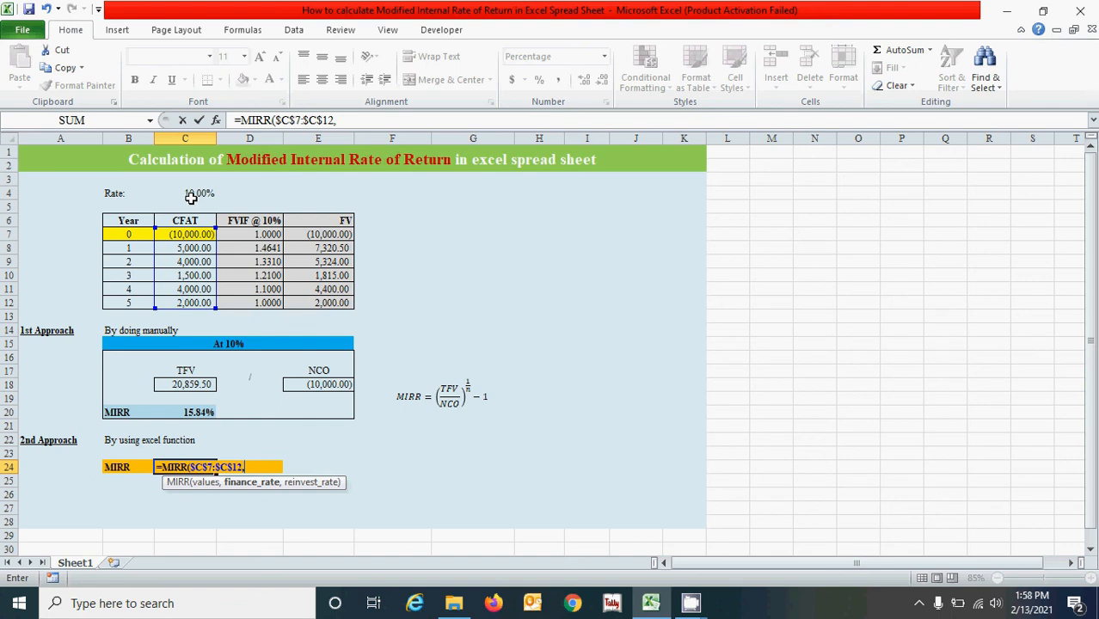
text(,)
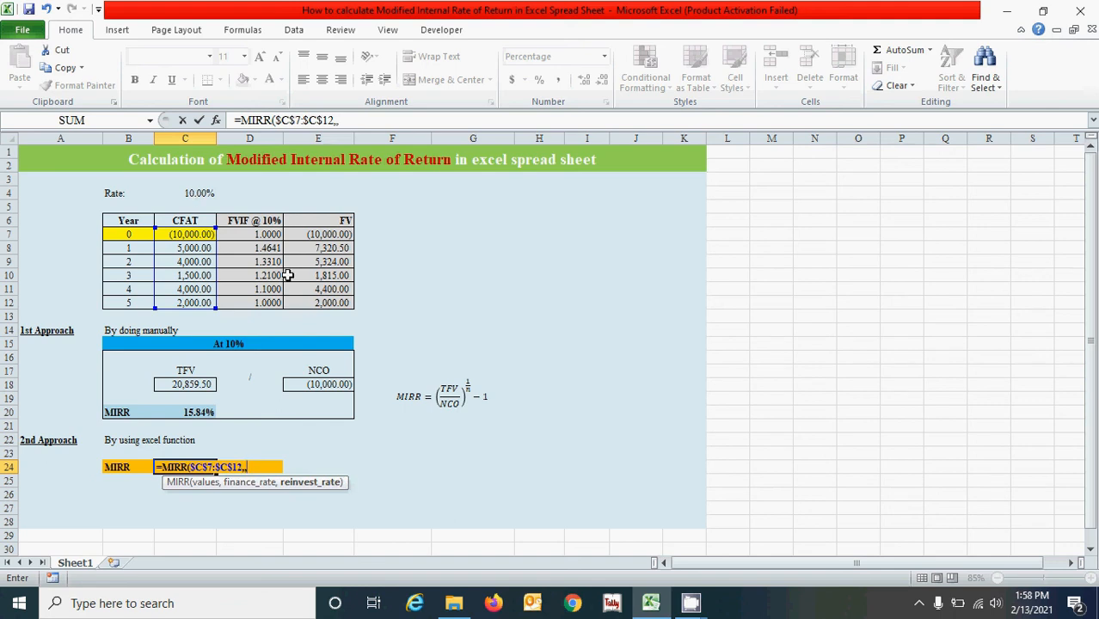
click(187, 192)
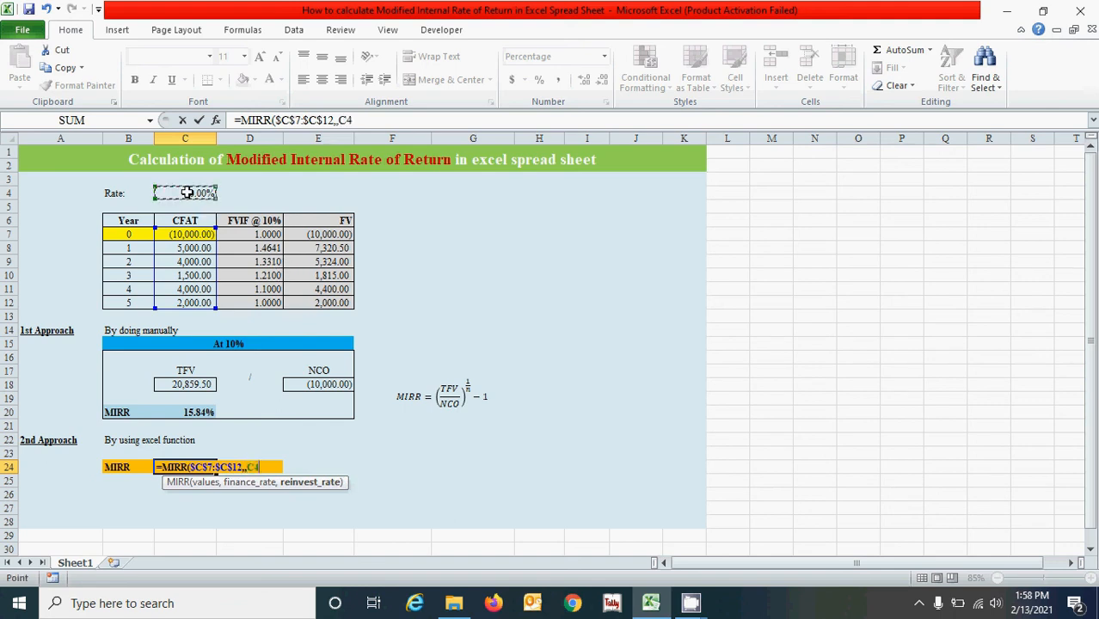
key(F4)
text())
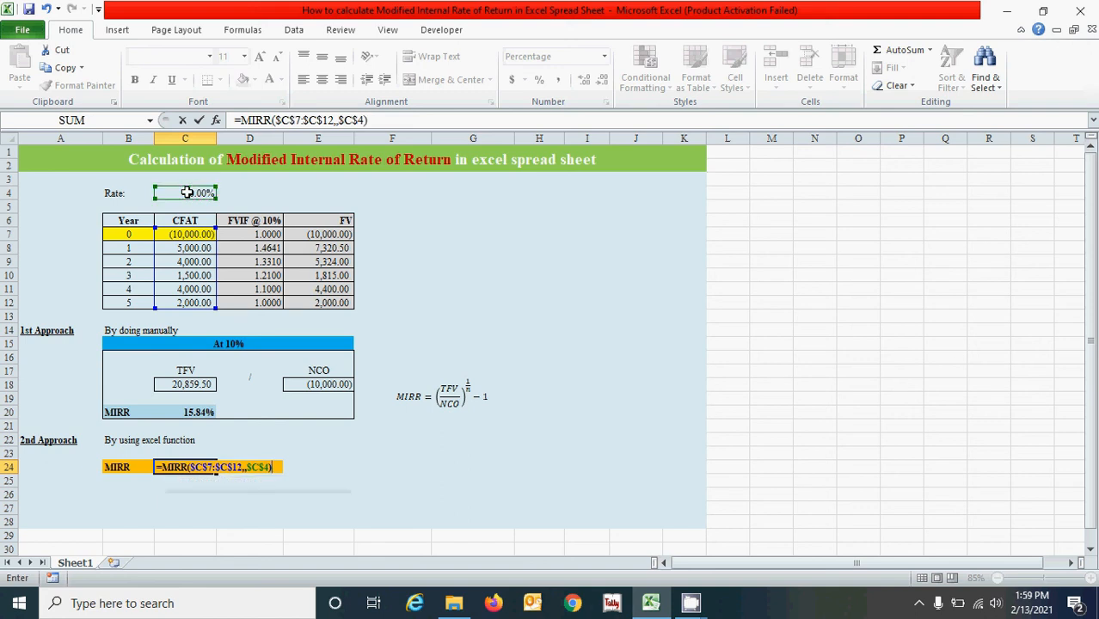
key(Return)
click(326, 494)
click(242, 493)
click(397, 493)
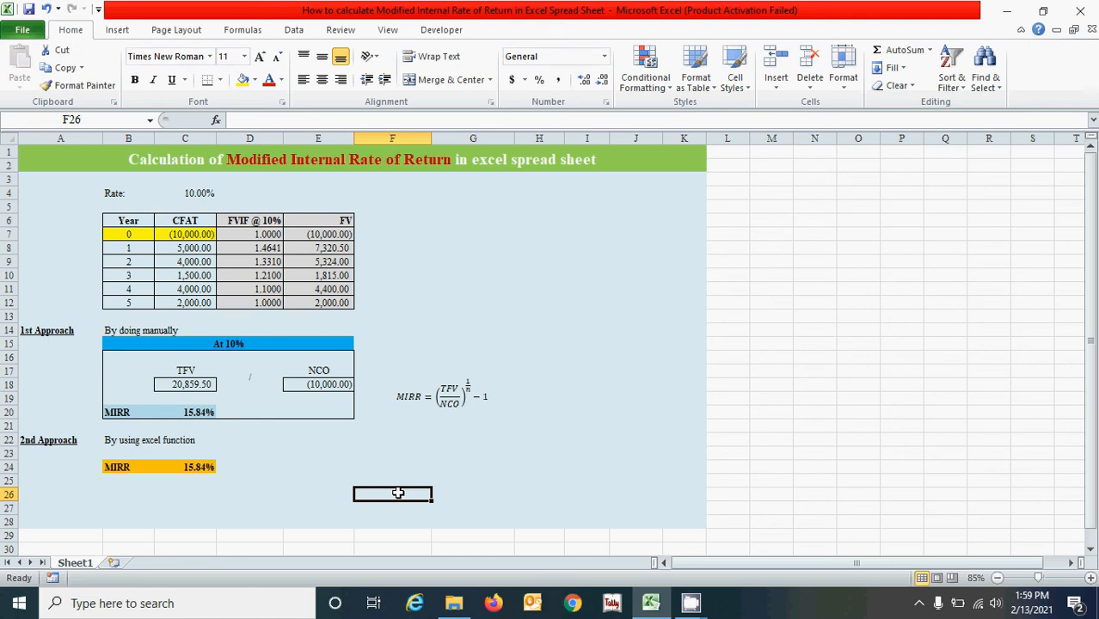
click(293, 493)
click(294, 466)
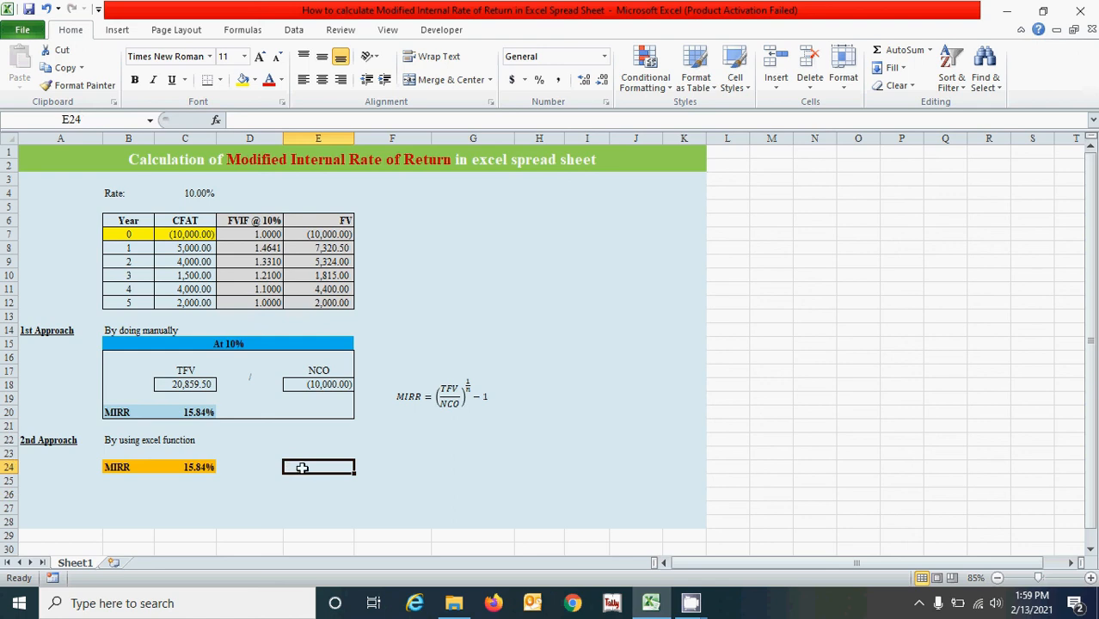
Set the rate in C4 to 8% to compare both MIRR calculations
click(196, 194)
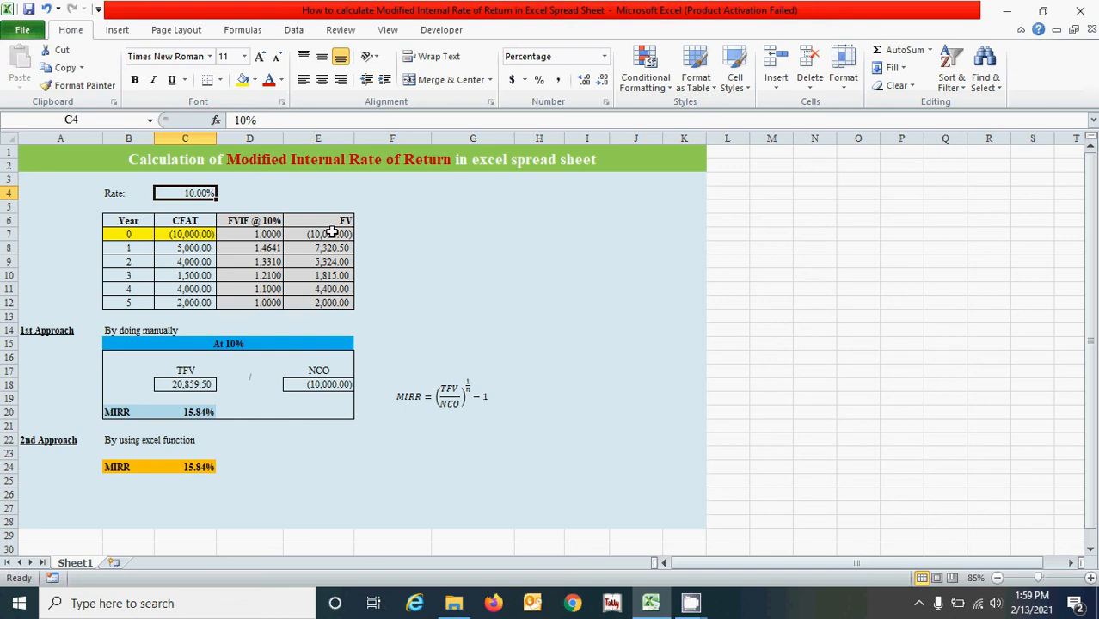
text(8)
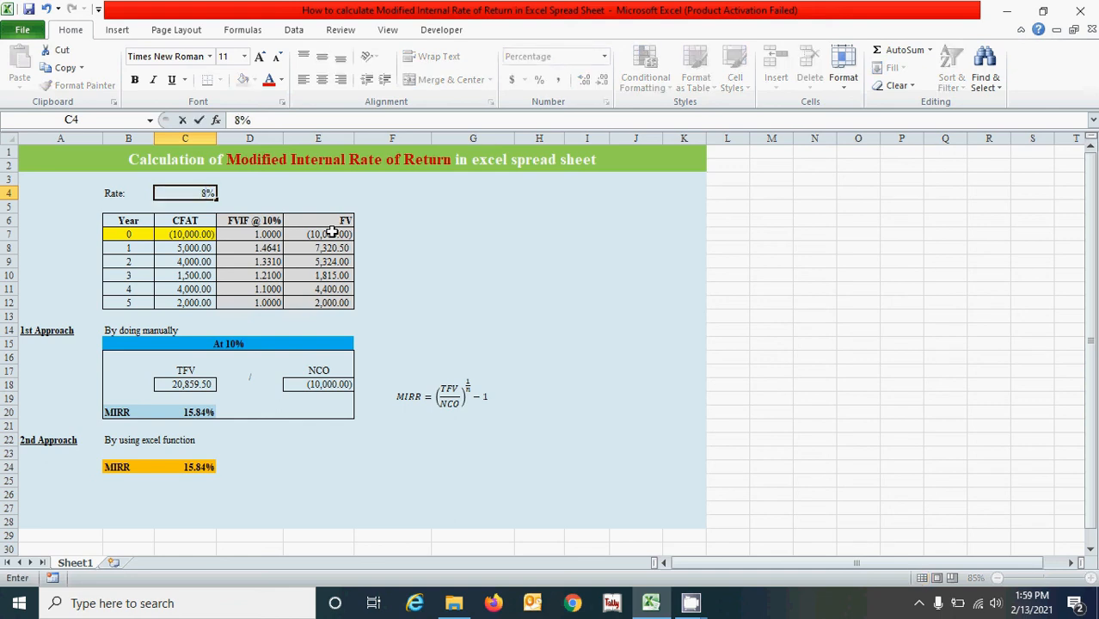
key(Return)
click(320, 468)
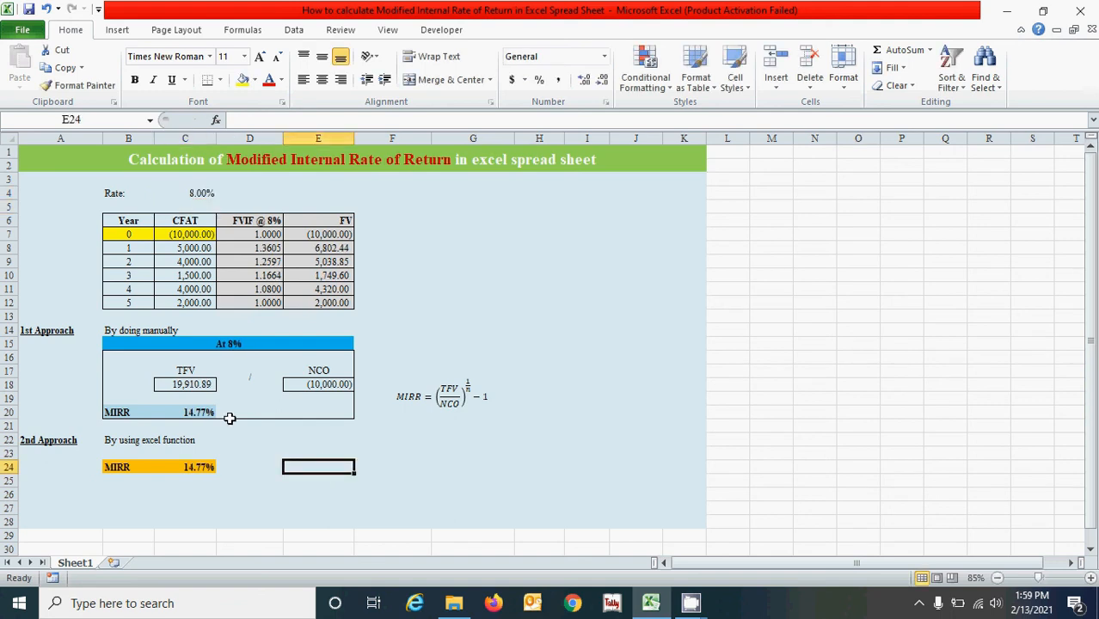
Set the rate in C4 to 1% to compare the manual and function results
click(205, 194)
text(1)
key(Return)
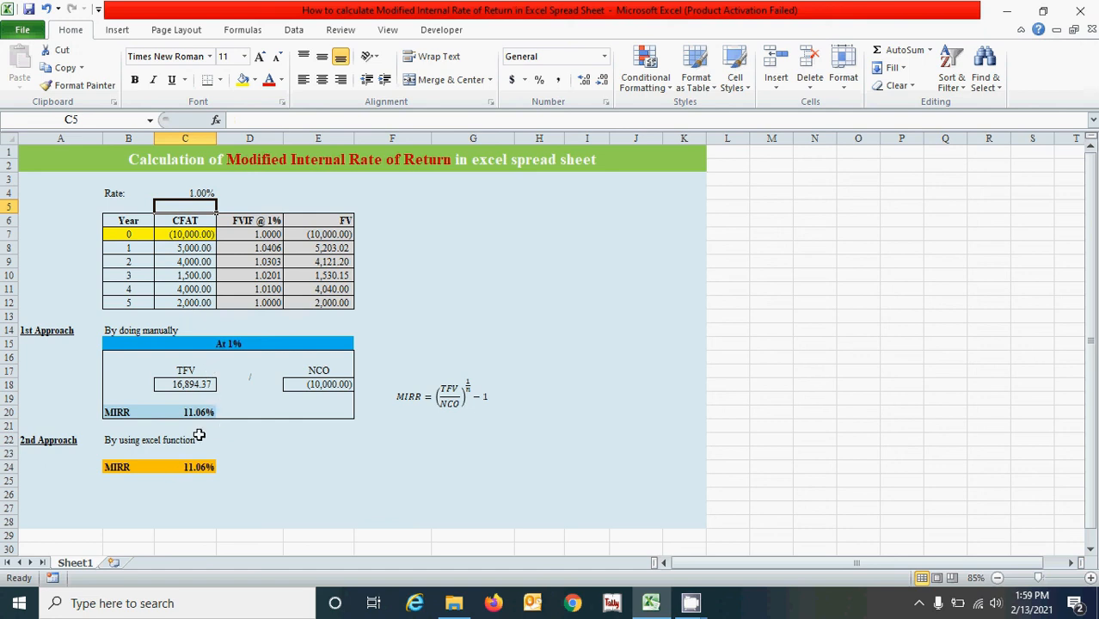
click(264, 436)
Set the rate in C4 back to 10%
click(205, 192)
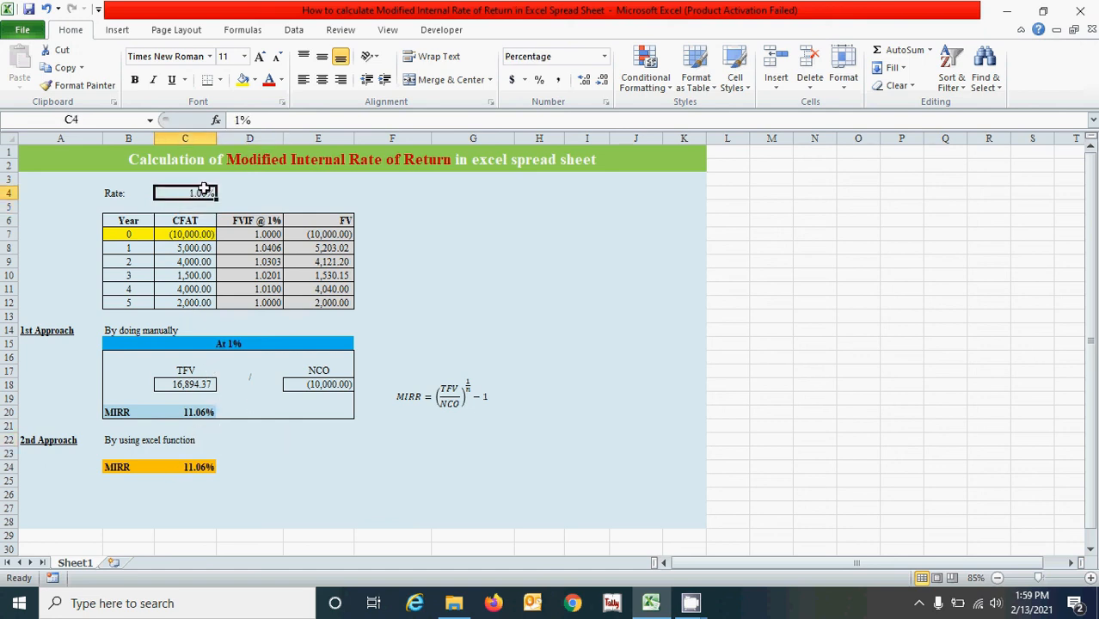
text(10)
key(Return)
Set the rate in C4 to 20% to recalculate both MIRR approaches
click(207, 192)
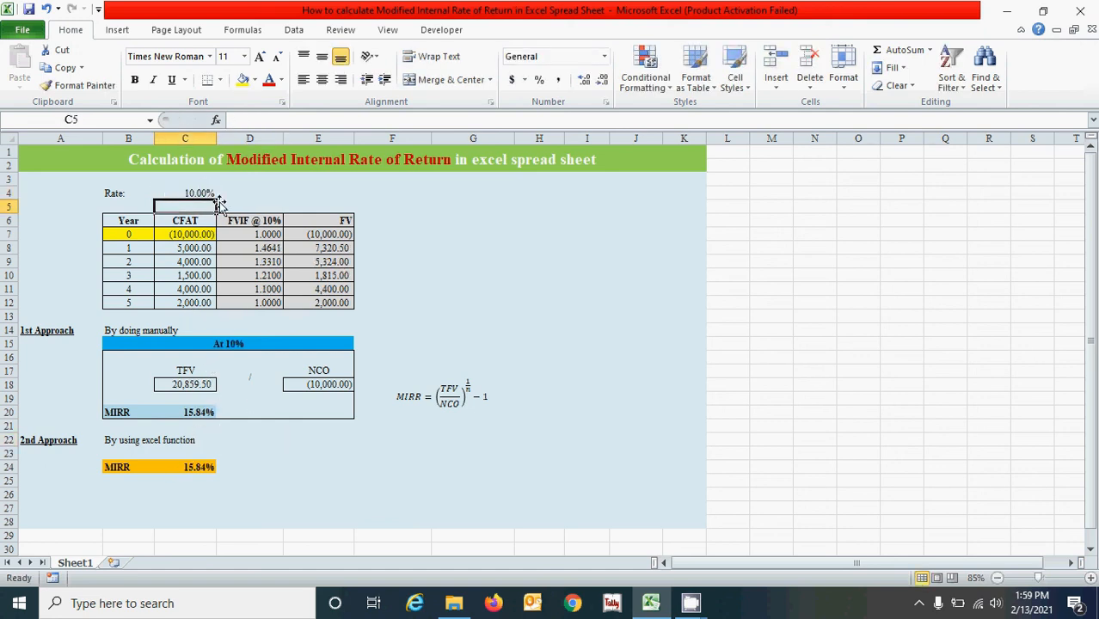
text(20)
key(Return)
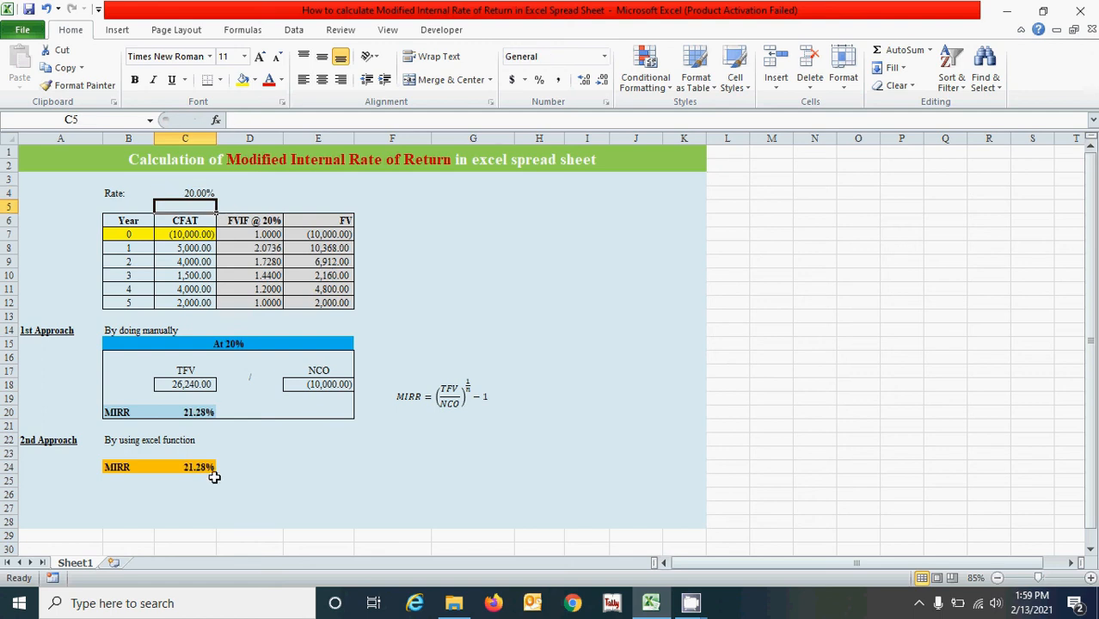
click(376, 472)
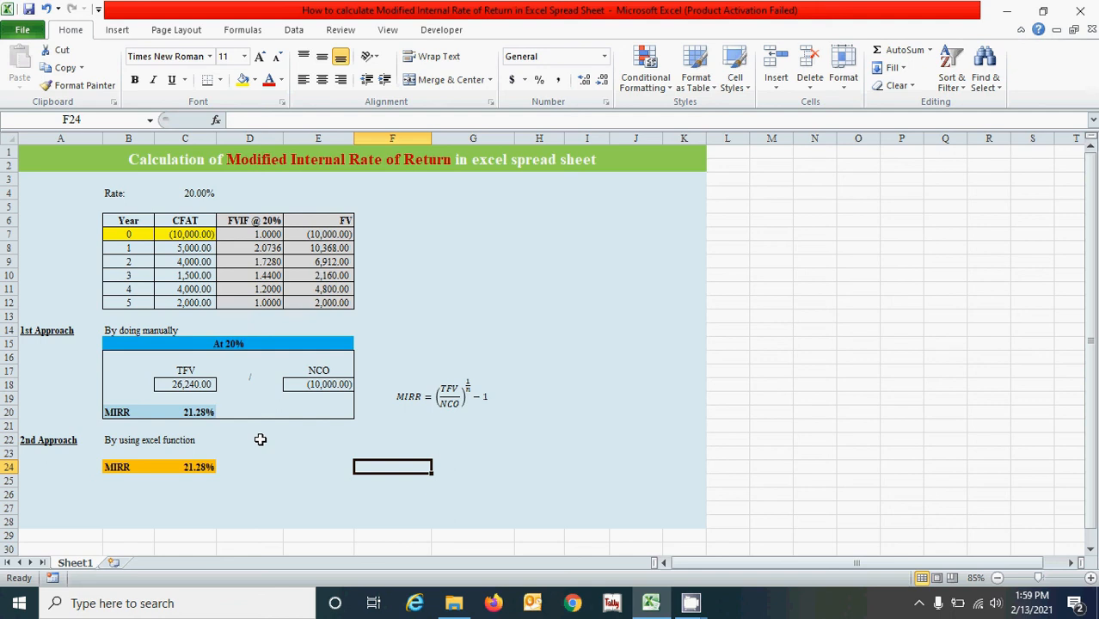
click(265, 477)
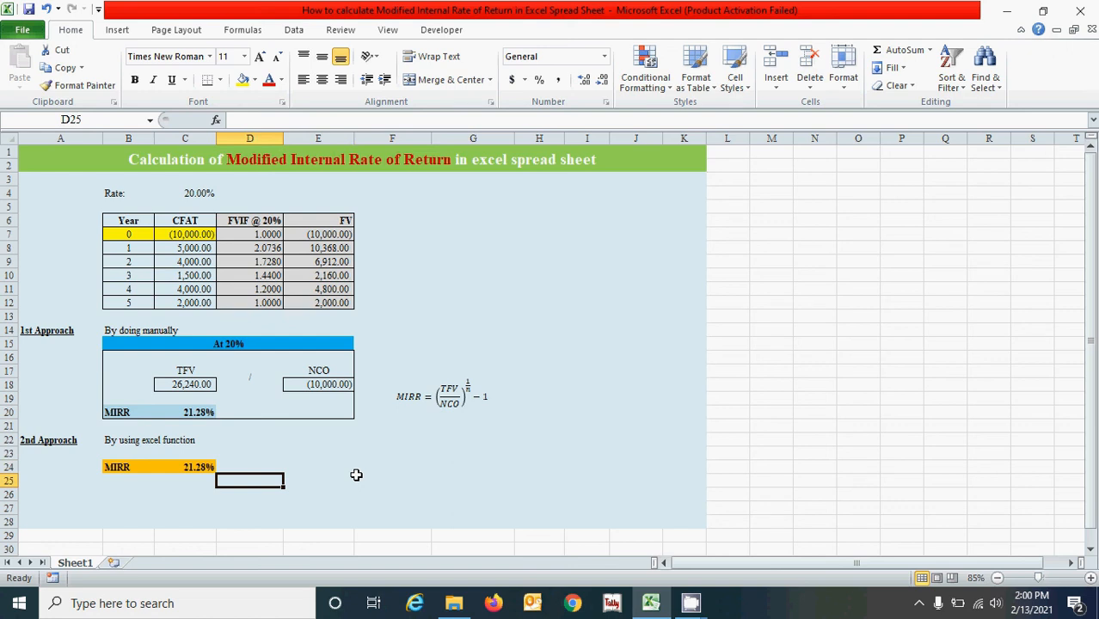